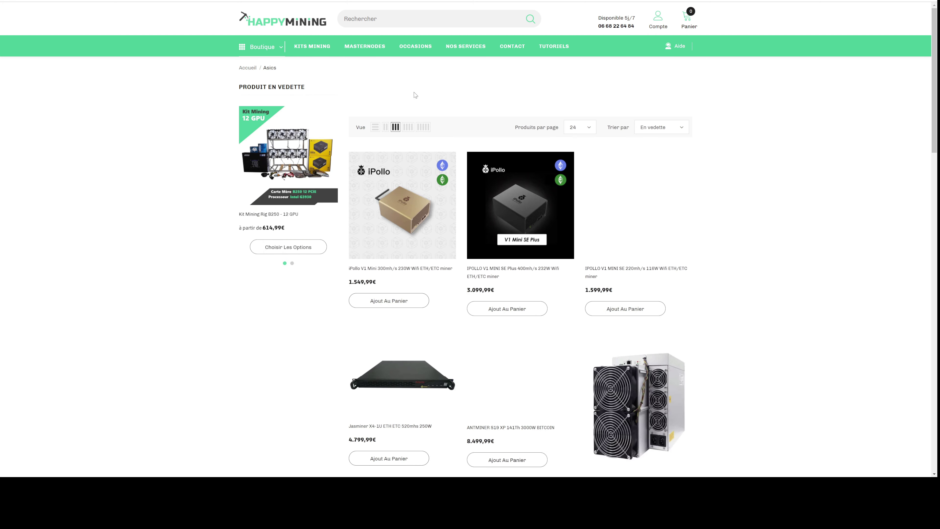
Step: Browse the Asics catalogue and open the GT Miner V66 600MHS 420W product page
scroll(741, 258, "down", 6)
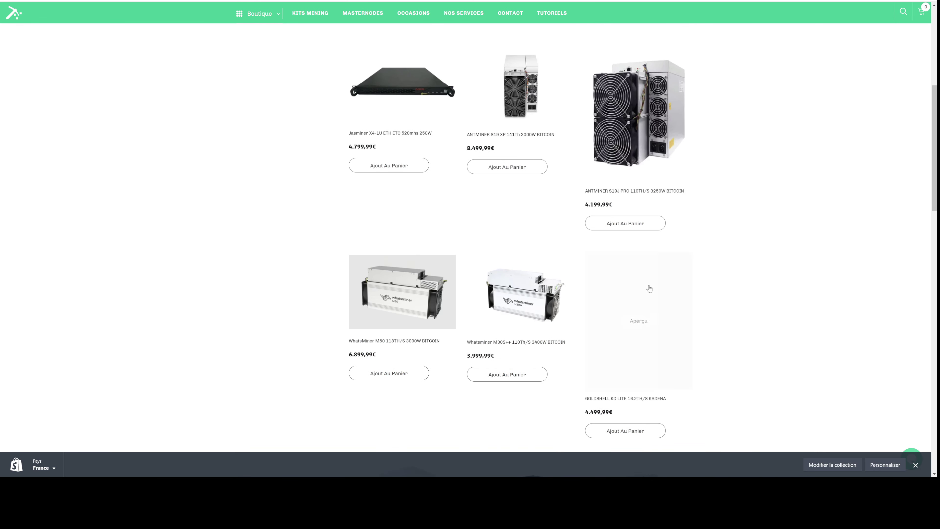
scroll(505, 248, "down", 7)
scroll(505, 247, "down", 4)
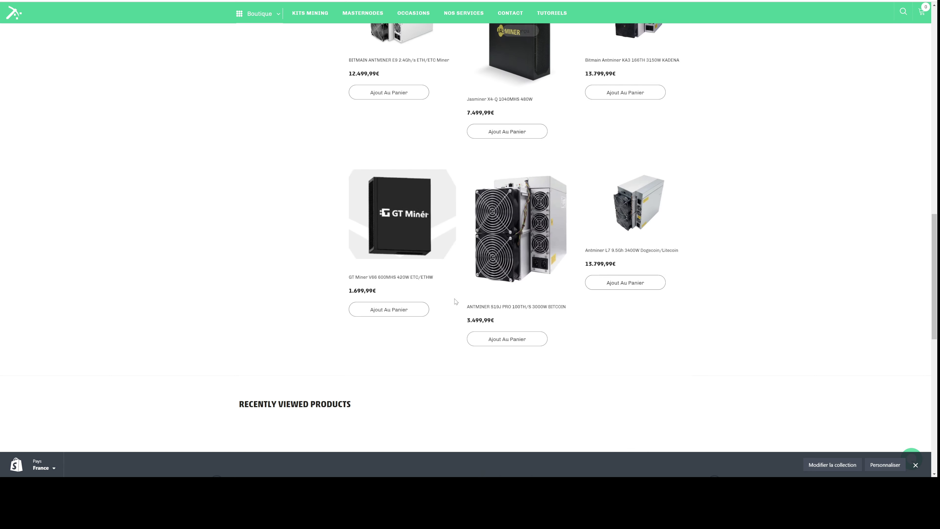
left_click(402, 214)
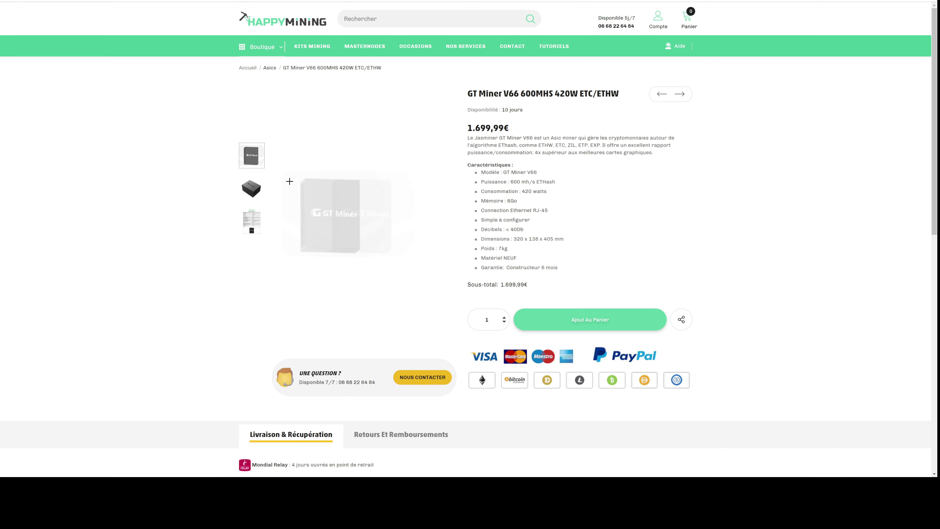
Step: Examine the hashrate, power consumption and memory specifications of the GT Miner V66
left_click_drag(510, 181, 557, 183)
left_click(557, 182)
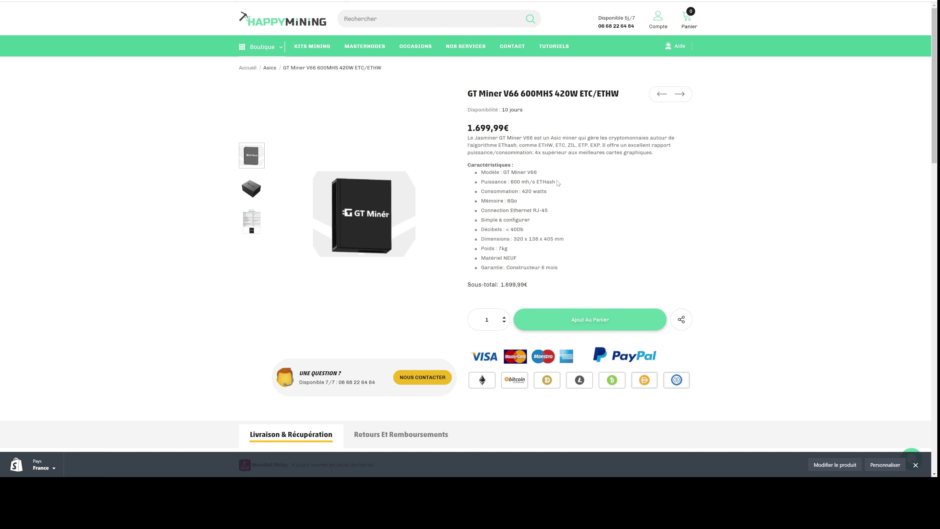
mouse_move(523, 191)
left_mouse_down()
mouse_move(546, 192)
mouse_move(519, 200)
left_mouse_up()
left_click(544, 191)
left_click(518, 200)
Step: Switch to the RIG MINING spreadsheet in Google Sheets and review the Bitcoin miners listed in the Modèle column
key("ctrl+Tab")
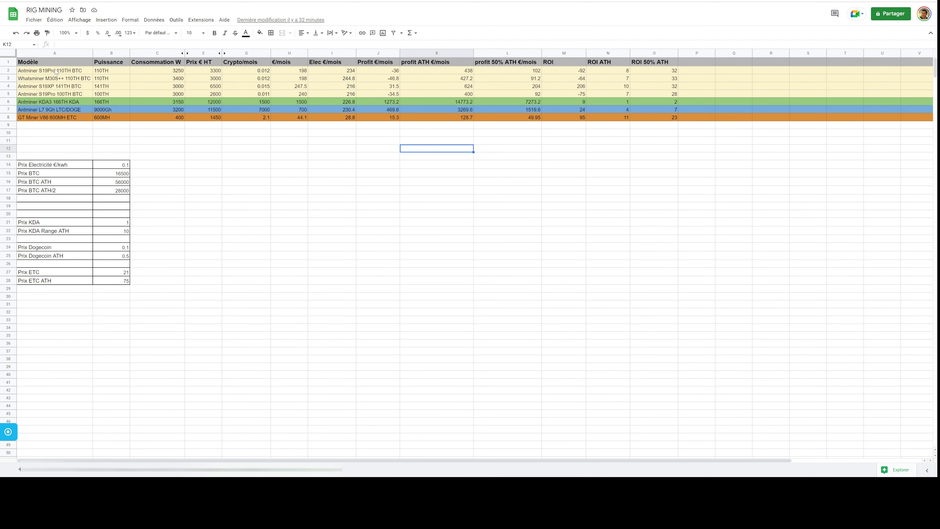
left_click(56, 71)
left_click(71, 134)
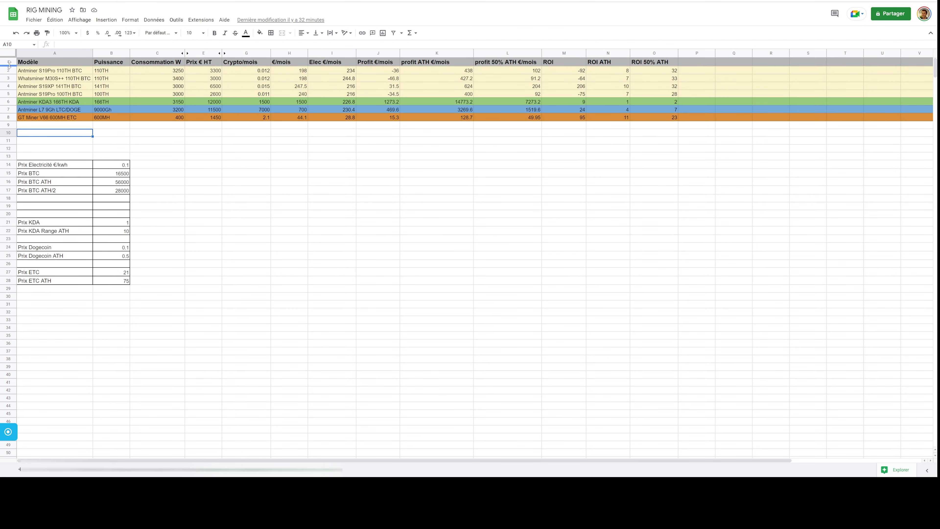
left_click(54, 71)
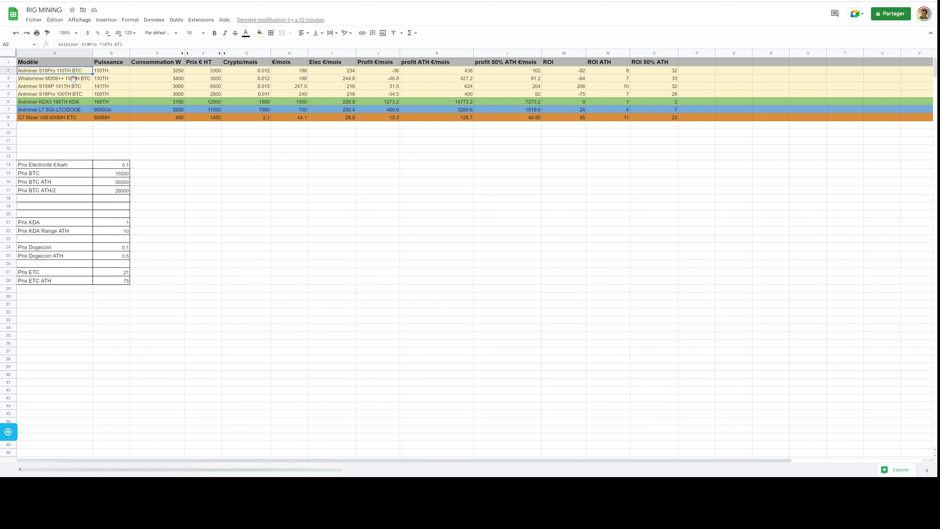
left_click(75, 97)
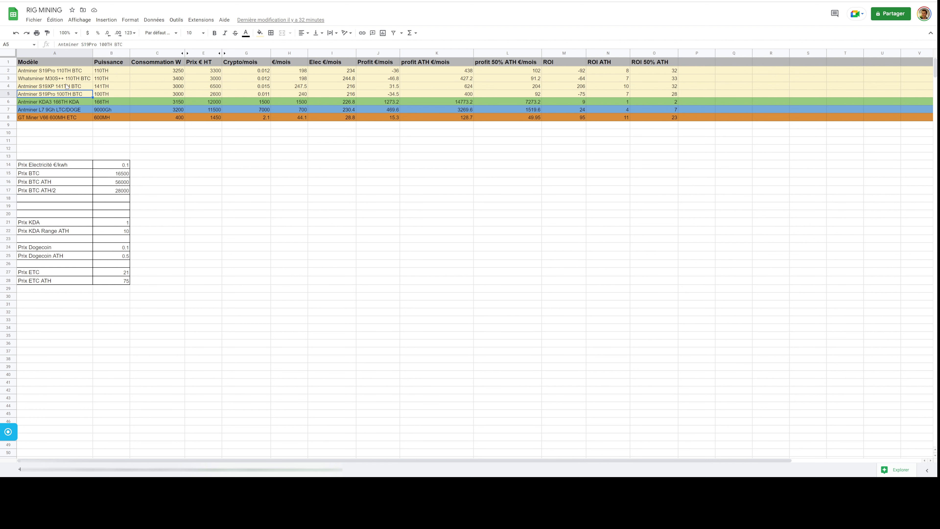
Step: Review the Antminer KDA3, Antminer L7 and GT Miner V66 entries, including the GT Miner's Puissance value
left_click(55, 103)
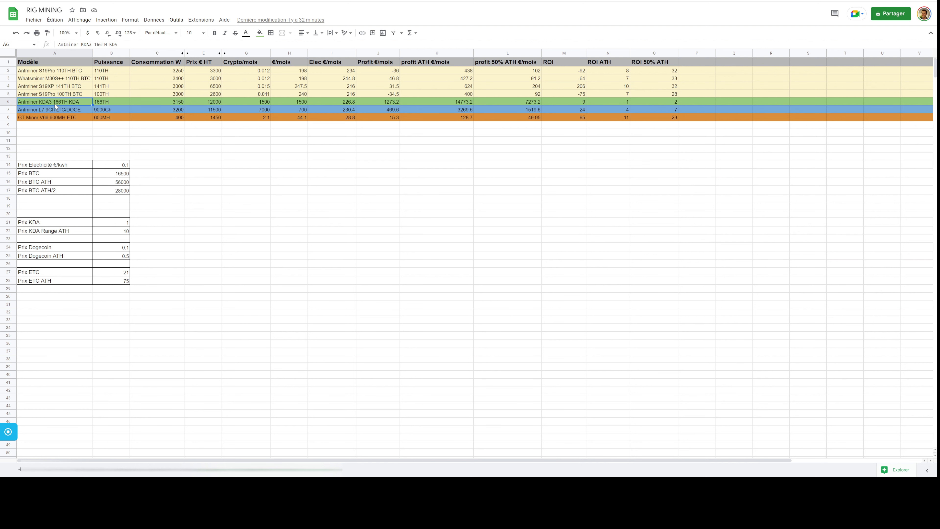
left_click(34, 110)
double_click(70, 110)
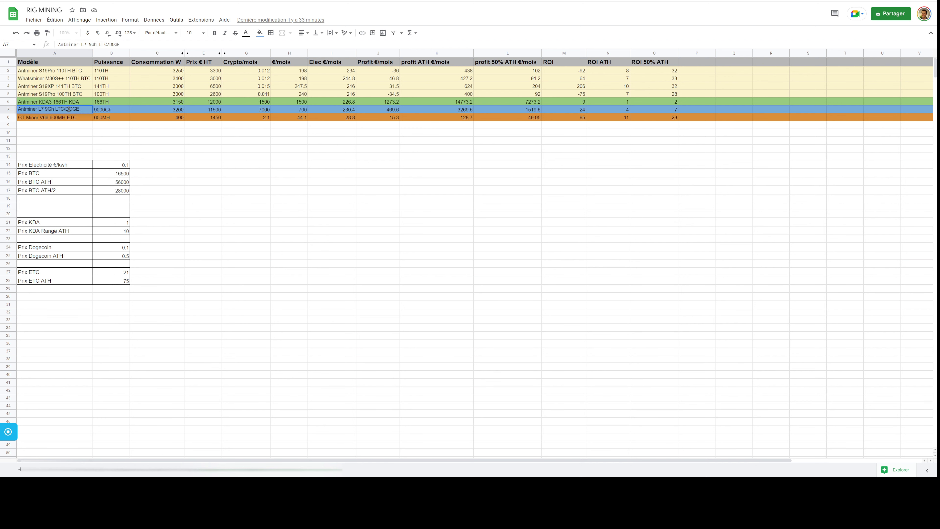
left_click(56, 127)
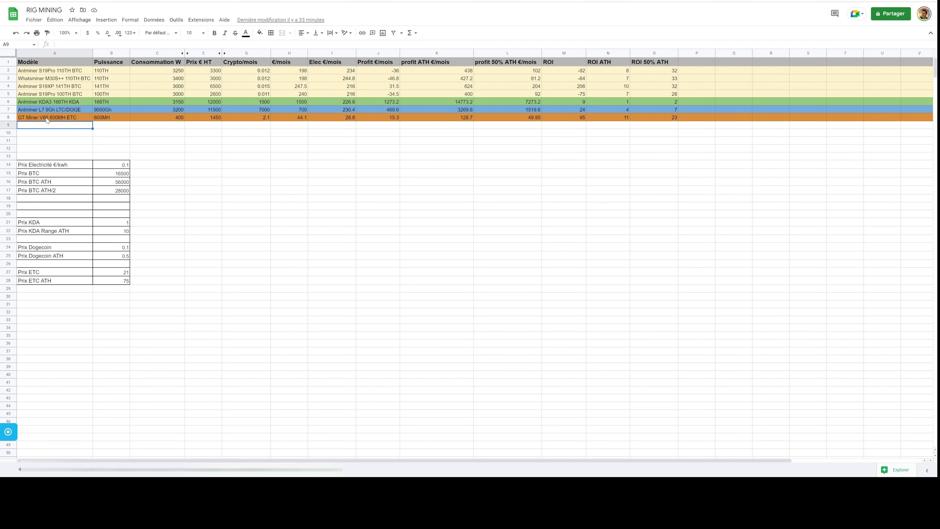
double_click(57, 117)
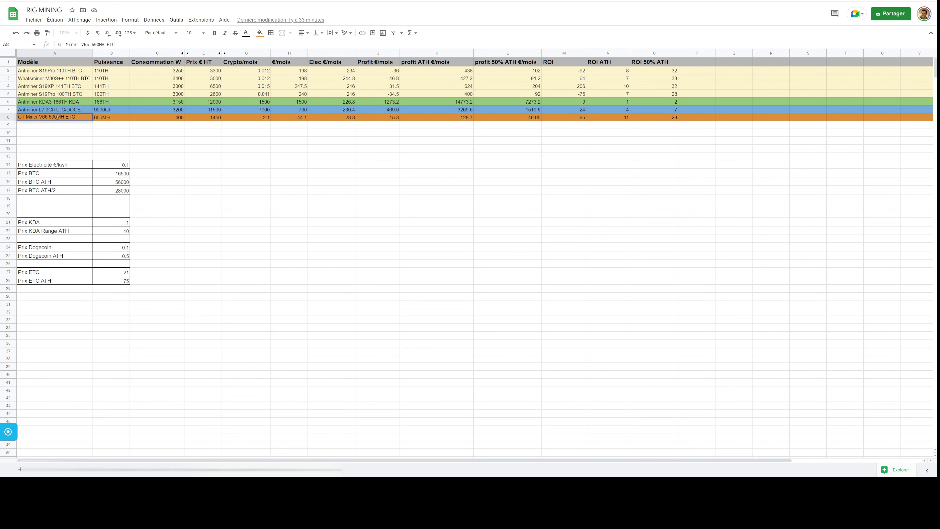
left_click(68, 127)
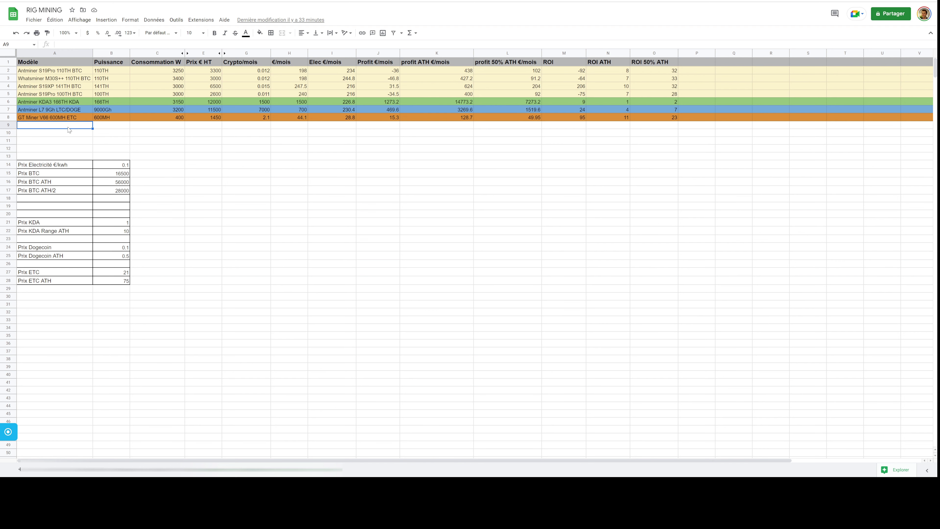
left_click(111, 117)
left_click(342, 134)
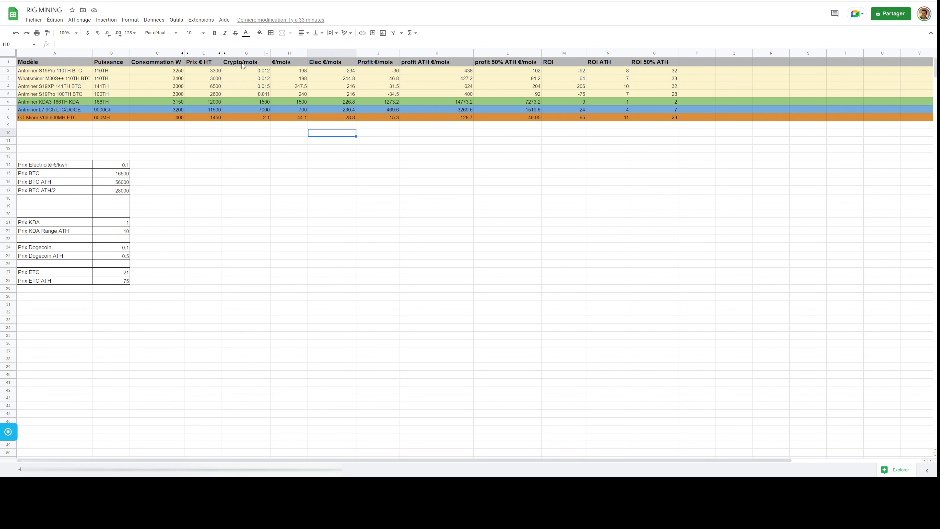
Step: Examine the Crypto/mois, €/mois and Elec €/mois columns along with the Prix Electricité €/kwh assumption
left_click(255, 71)
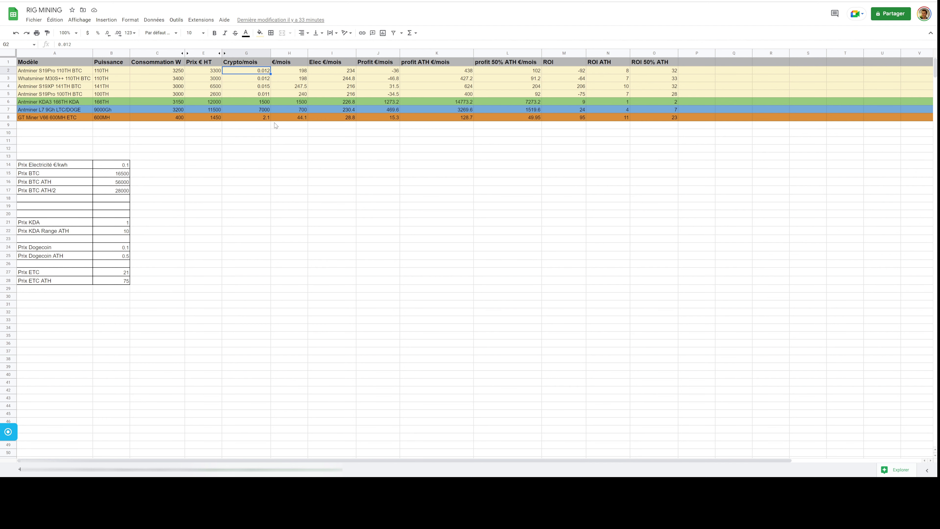
left_click(282, 65)
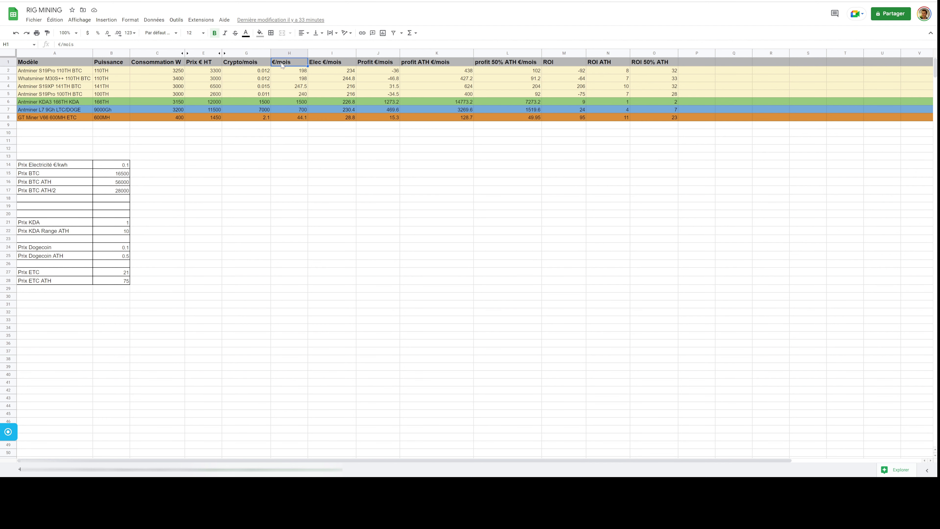
left_click(324, 65)
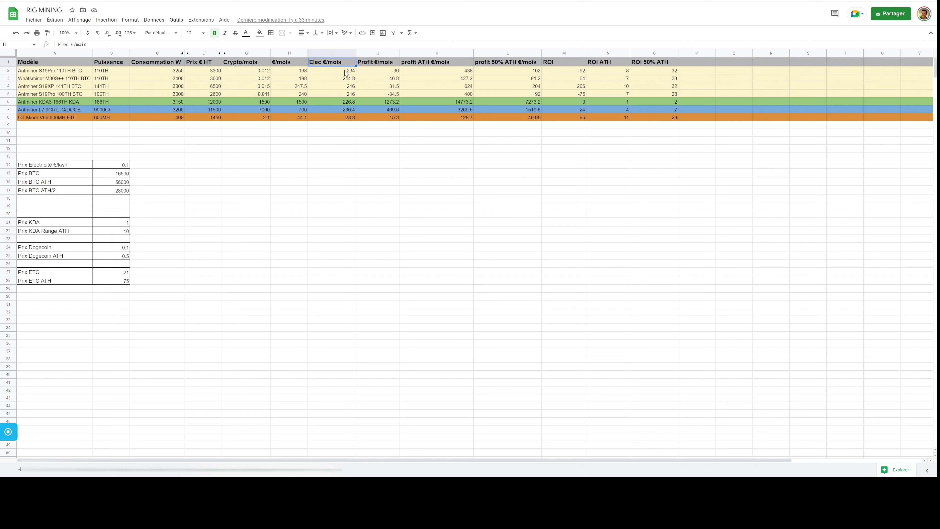
left_click(48, 167)
left_click(125, 166)
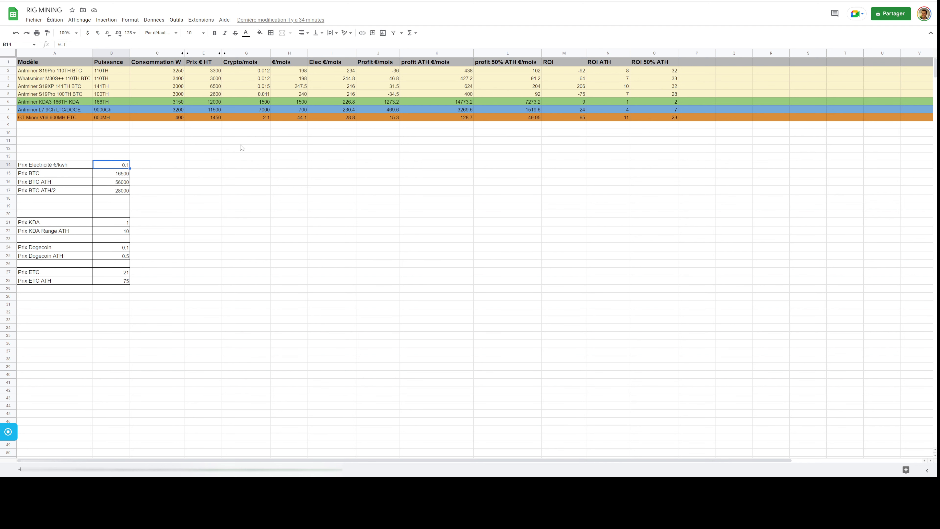
left_click(135, 165)
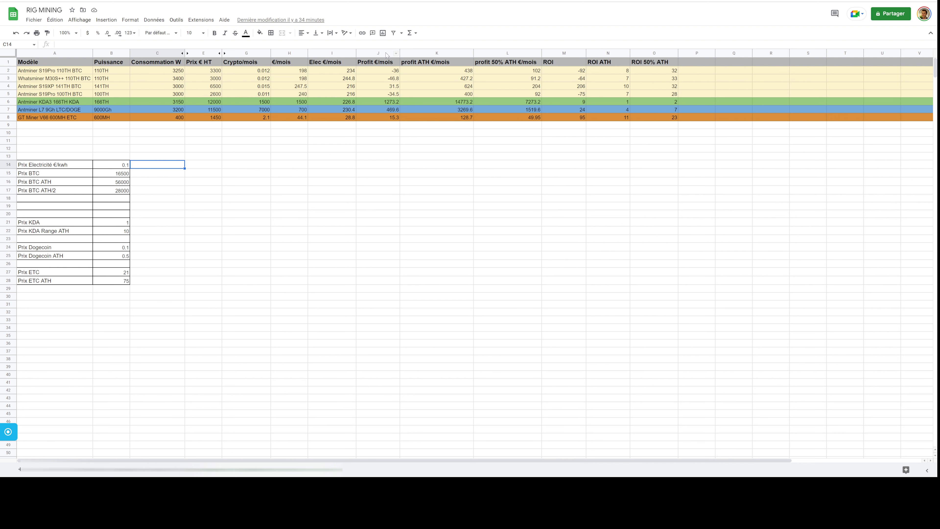
Step: Examine the Profit €/mois and profit ATH €/mois headers with the ATH prices assumed for BTC, KDA, Dogecoin and ETC
left_click(380, 64)
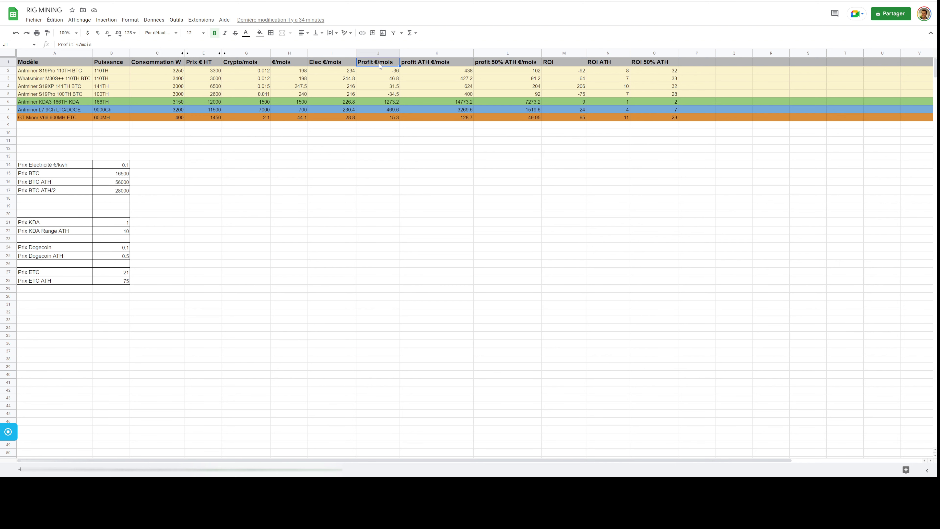
left_click(417, 66)
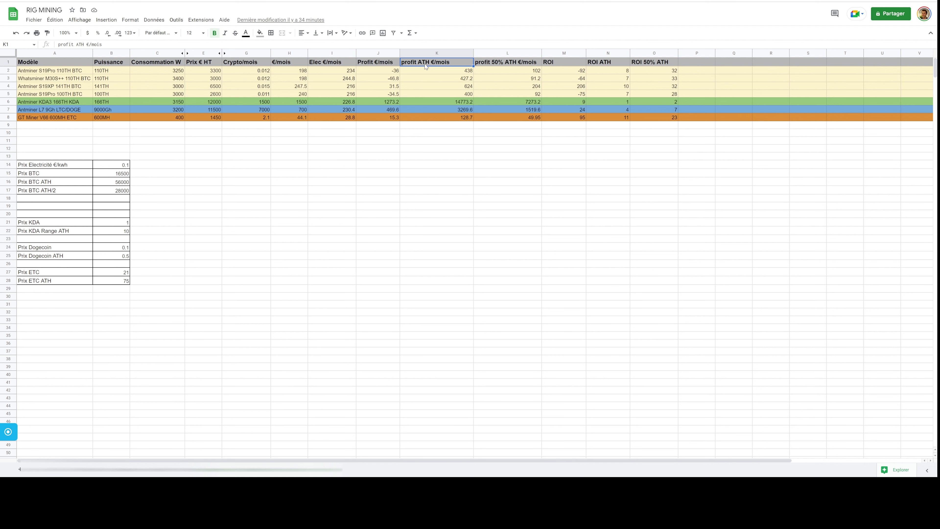
left_click(107, 182)
left_click(108, 234)
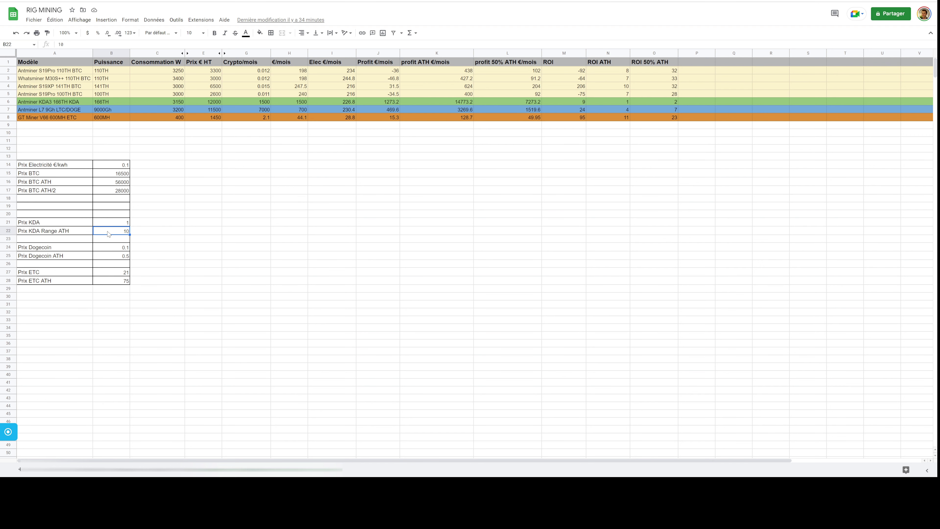
left_click(9, 232)
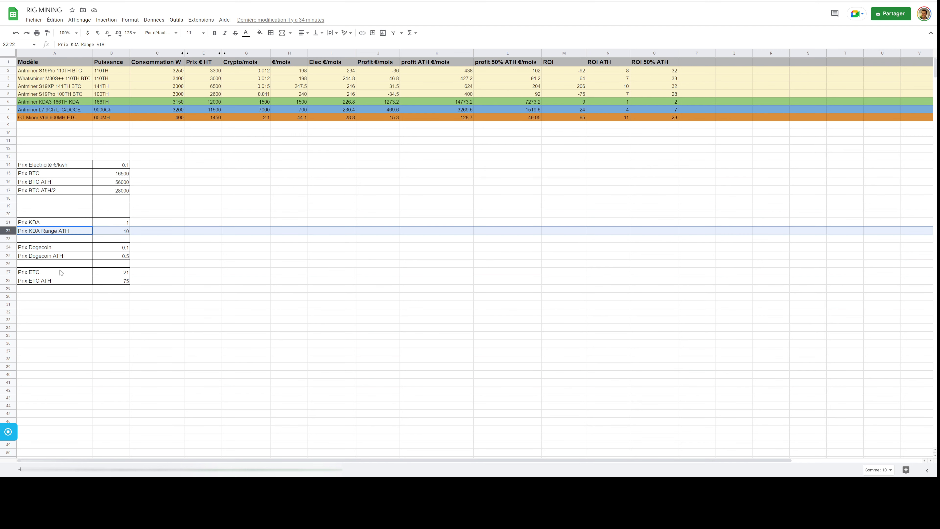
left_click(8, 255)
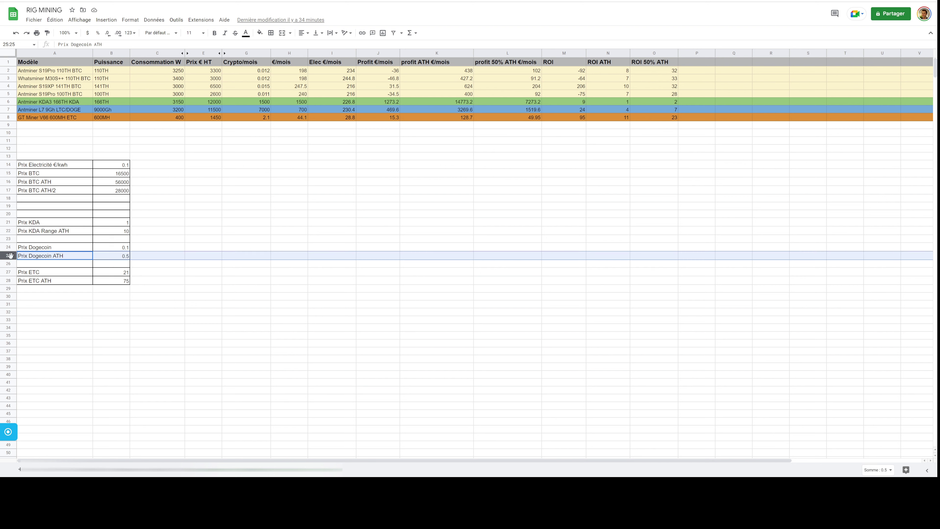
left_click(8, 282)
left_click(115, 283)
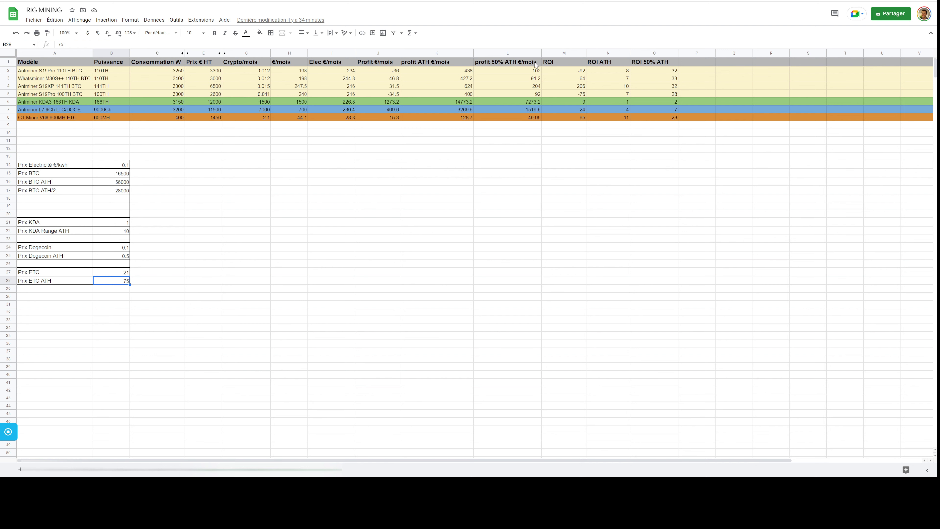
Step: Compare the current, ATH and 50% ATH monthly profit columns and check the ROI column
left_click(383, 66)
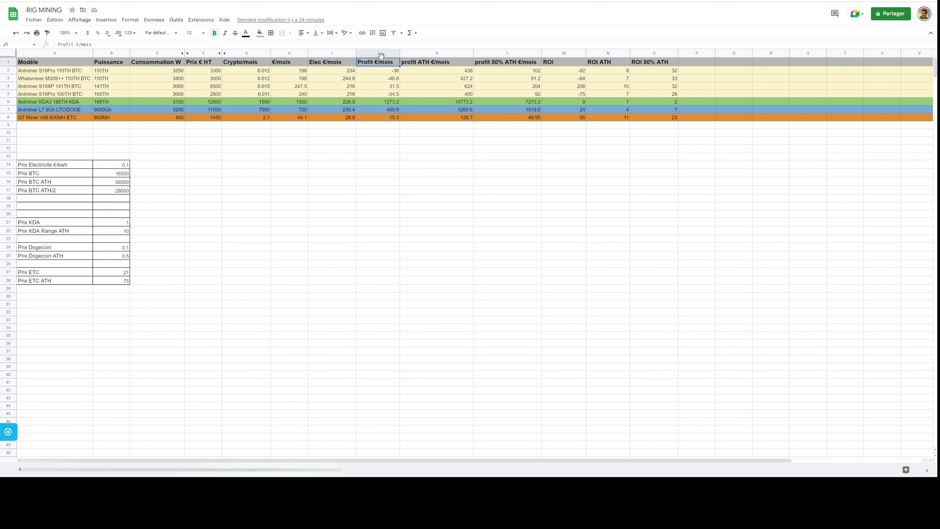
left_click(419, 55)
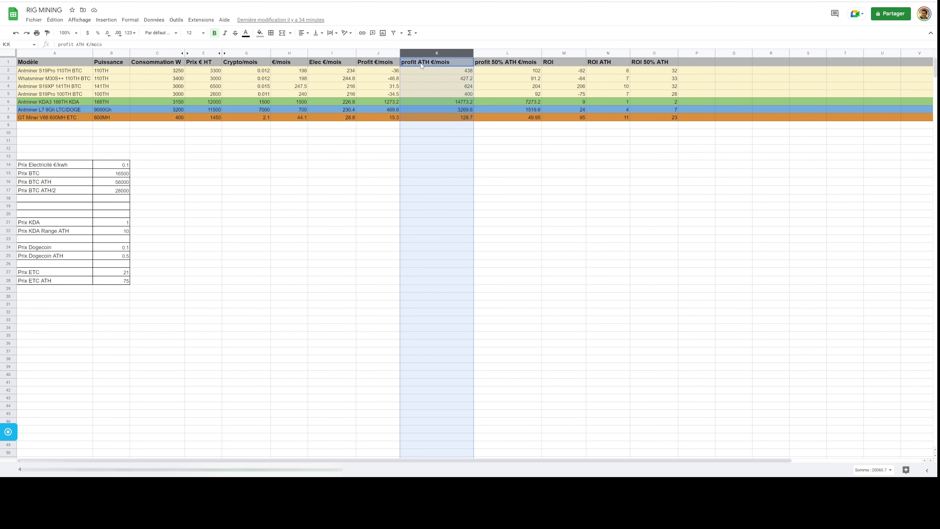
left_click(508, 53)
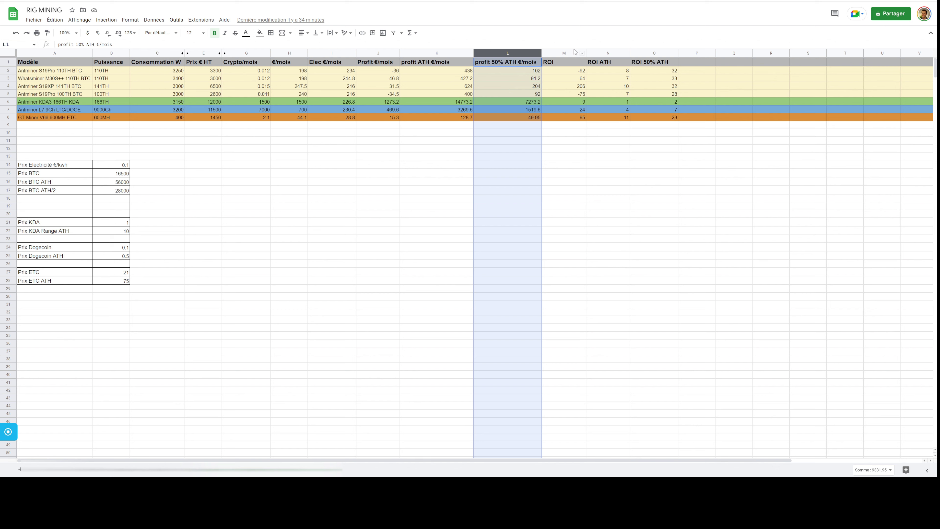
left_click(566, 65)
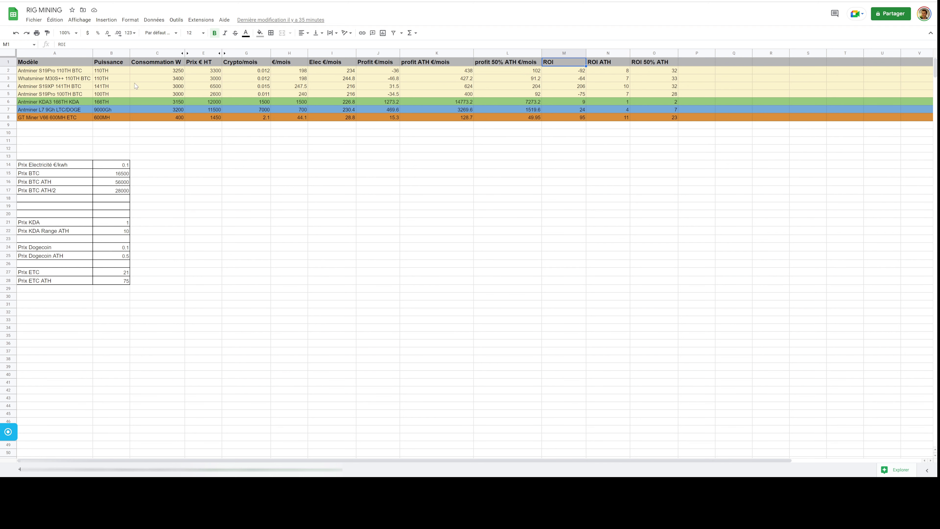
Step: Examine the Antminer S19Pro 100TH row's price and monthly profit, along with the electricity price in B14
left_click(180, 81)
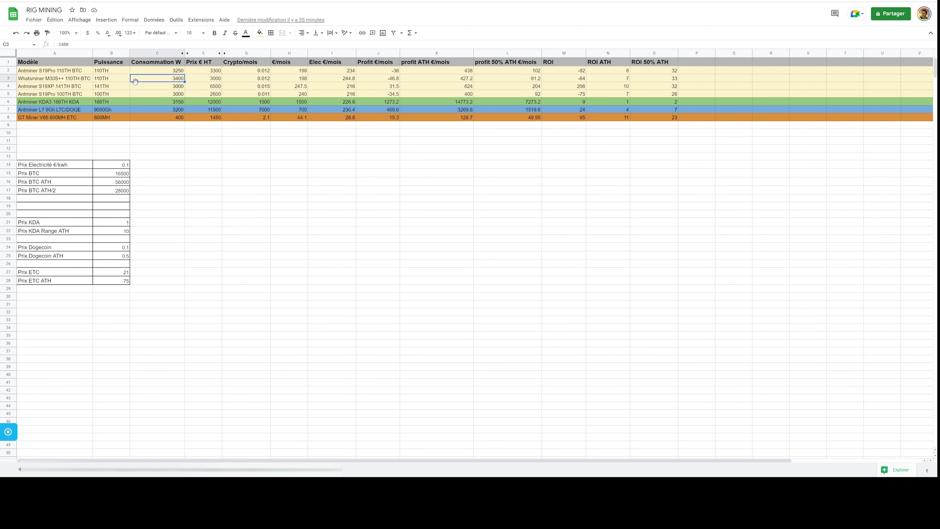
left_click(8, 94)
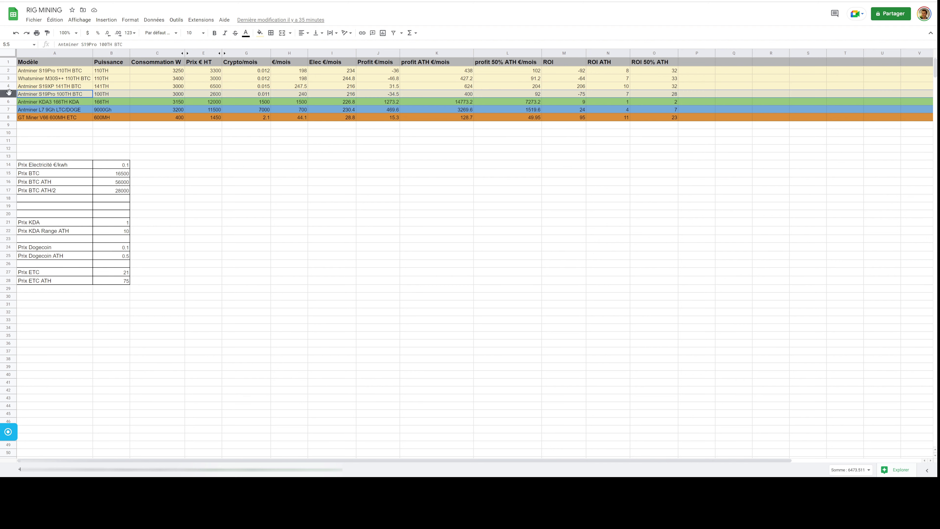
left_click(65, 94)
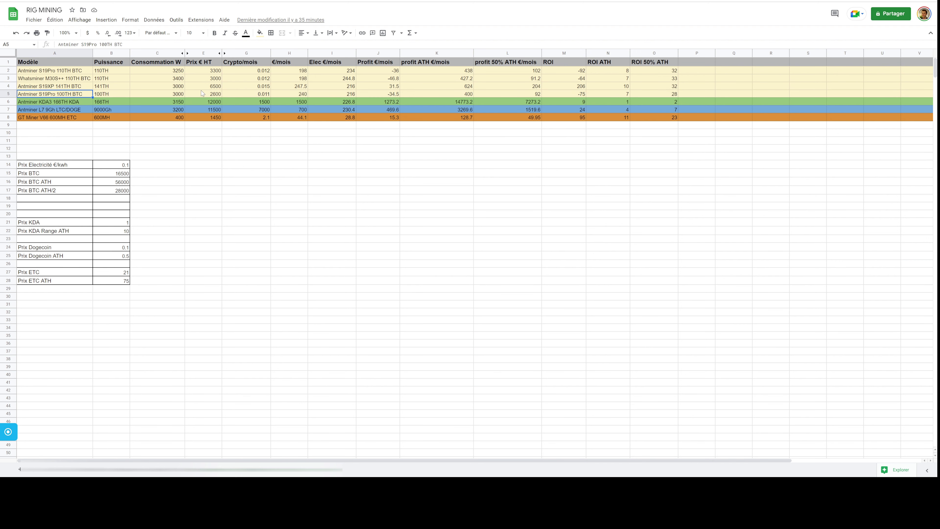
left_click(214, 94)
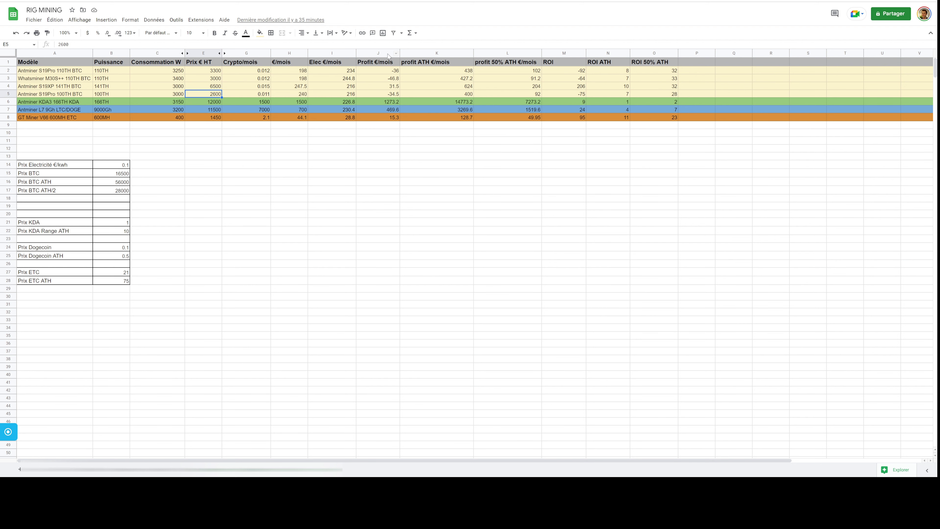
left_click(386, 95)
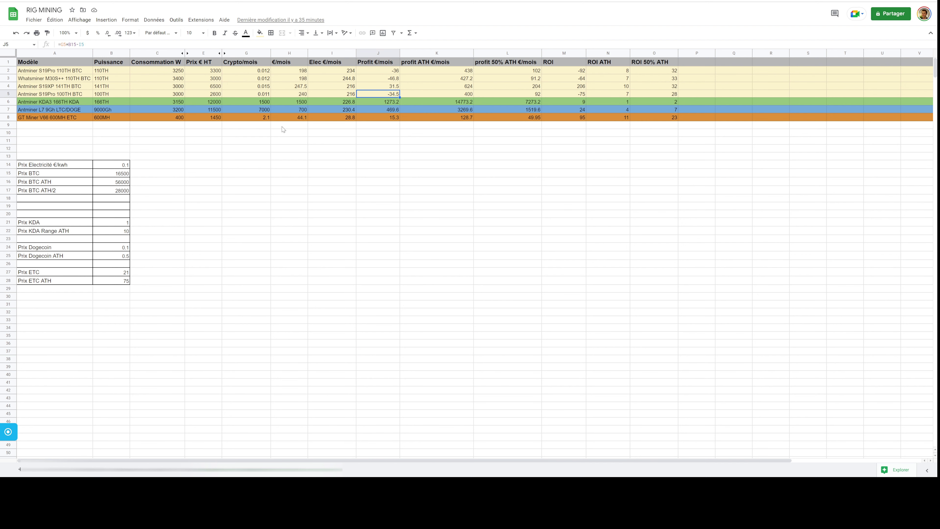
left_click(123, 166)
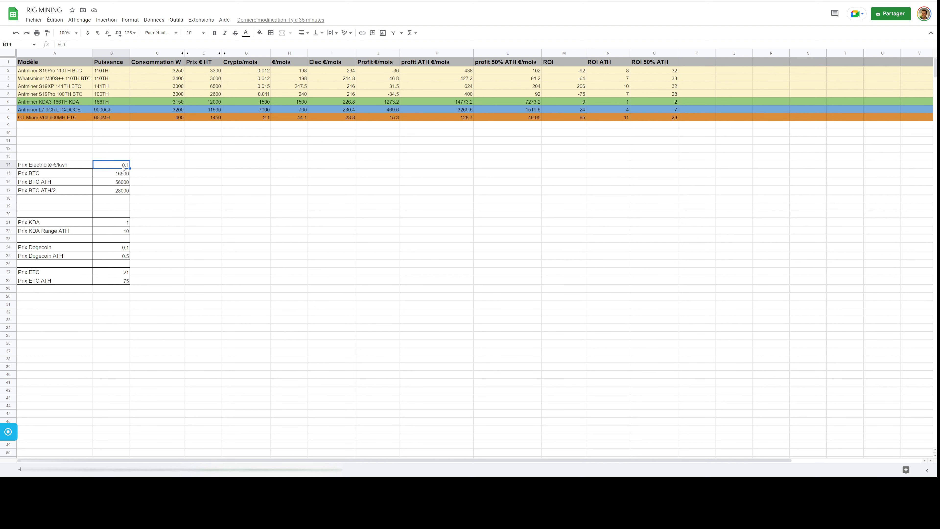
Step: Compare the Antminer S19Pro 100TH's current monthly profit with its ATH monthly profit
left_click(393, 95)
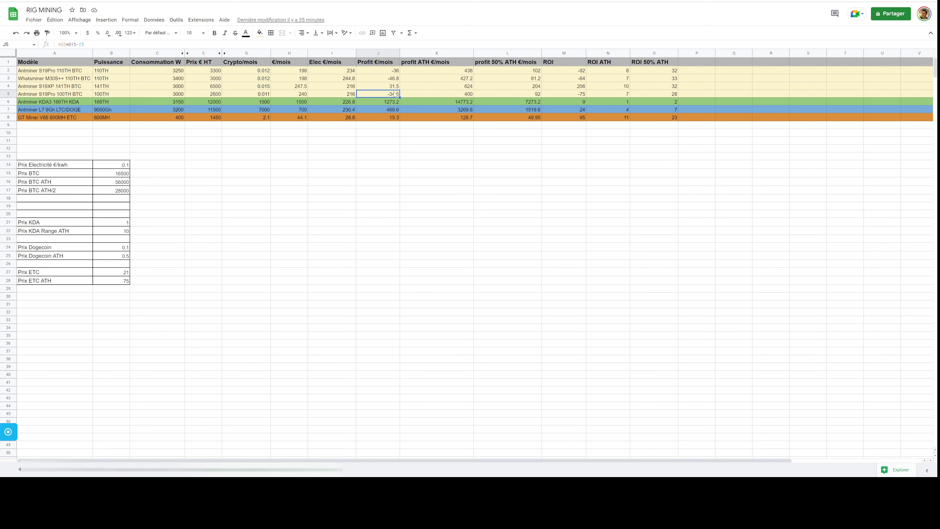
left_click(438, 88)
left_click(459, 96)
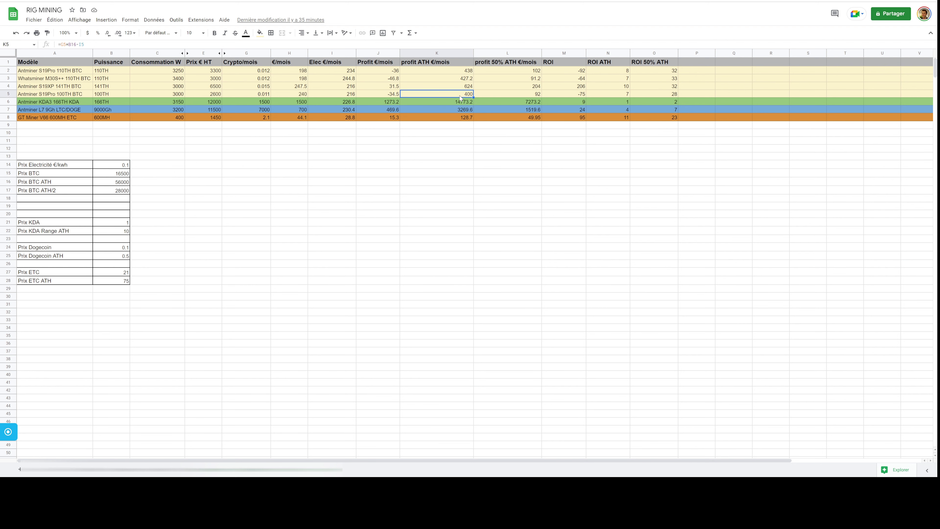
Step: Correct the Antminer S19Pro 100TH's €/mois value in H5 to 181.5 and check it against the electricity cost and monthly profit
left_click(373, 93)
left_click(305, 94)
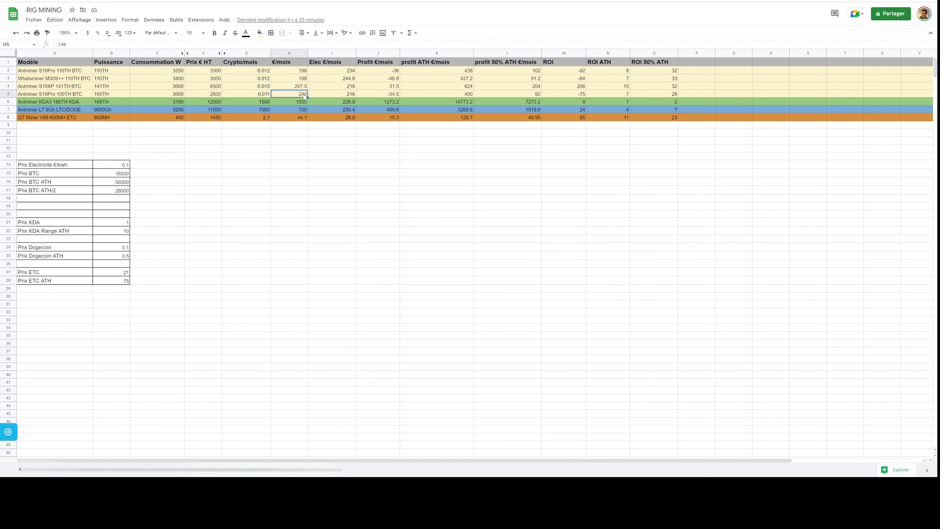
left_click(331, 93)
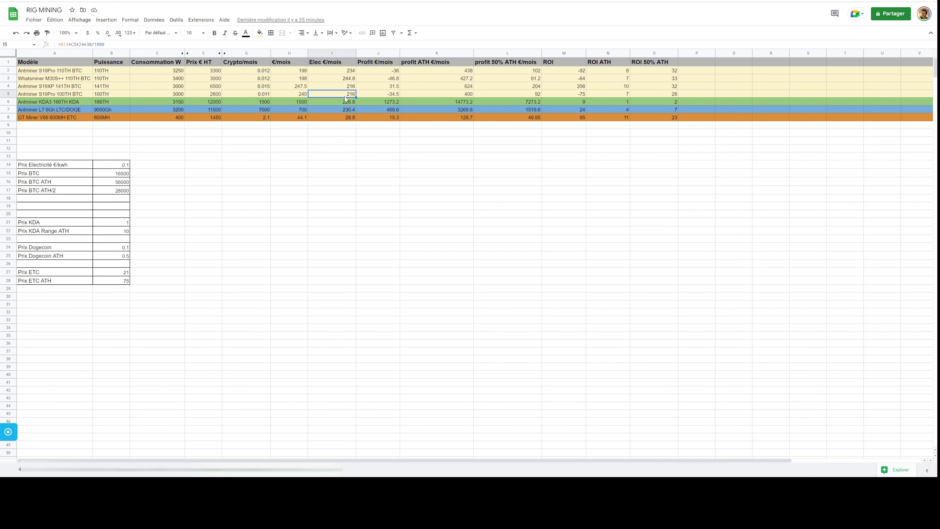
left_click(391, 95)
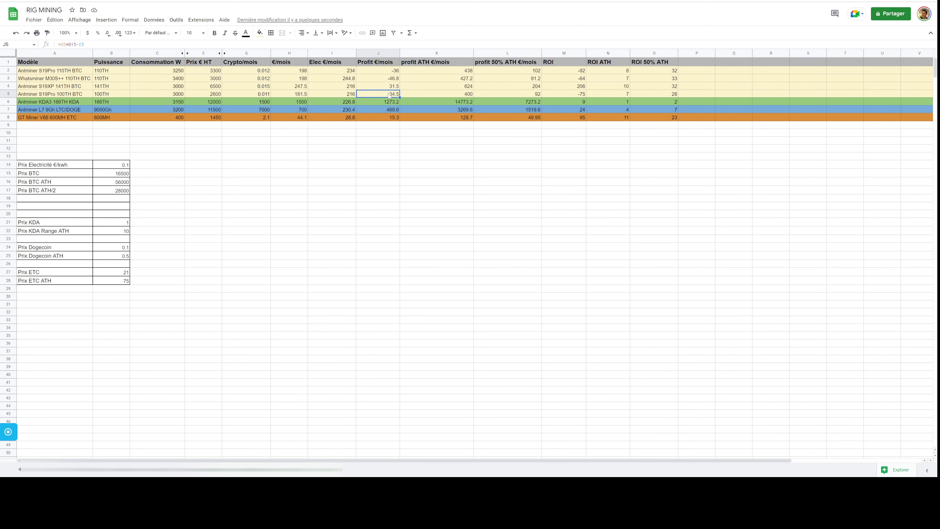
left_click(344, 94)
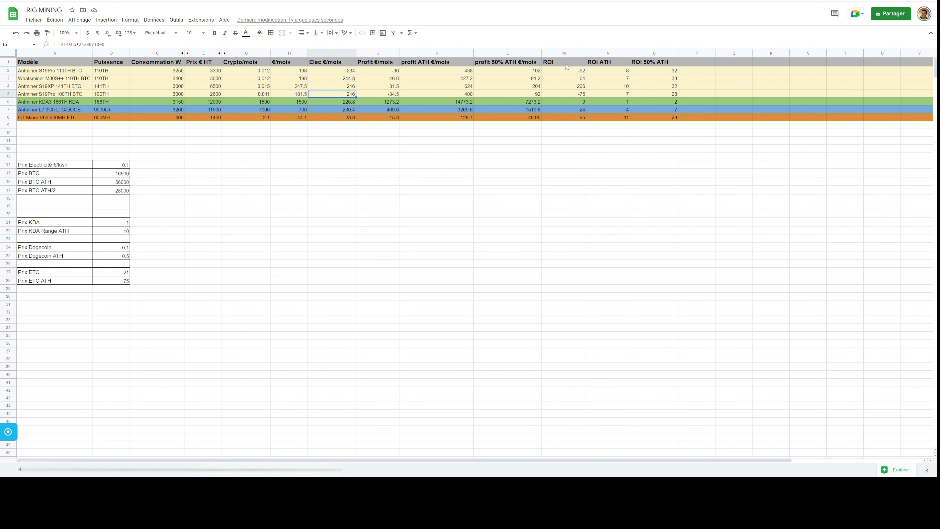
Step: Examine the Antminer S19Pro 100TH's ROI, ROI ATH and ROI 50% ATH against the BTC price assumptions in B15:B17
left_click(571, 94)
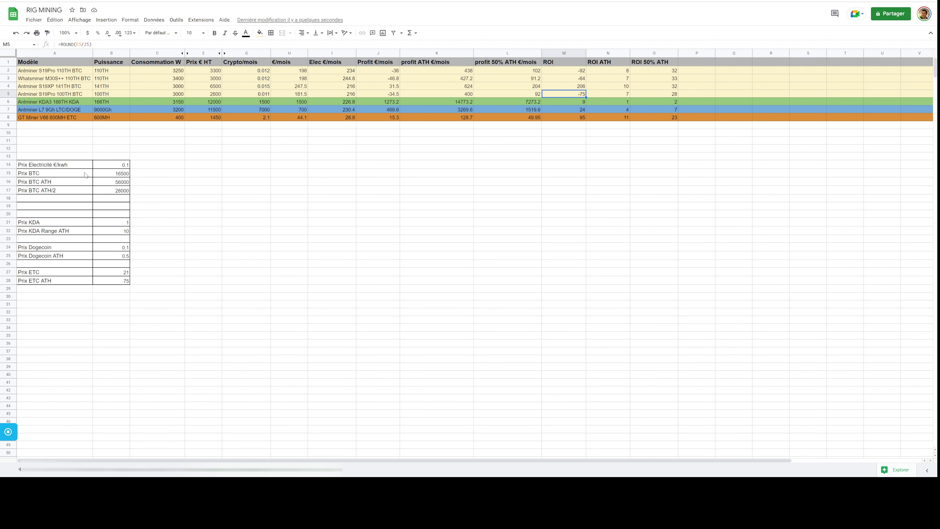
left_click(107, 174)
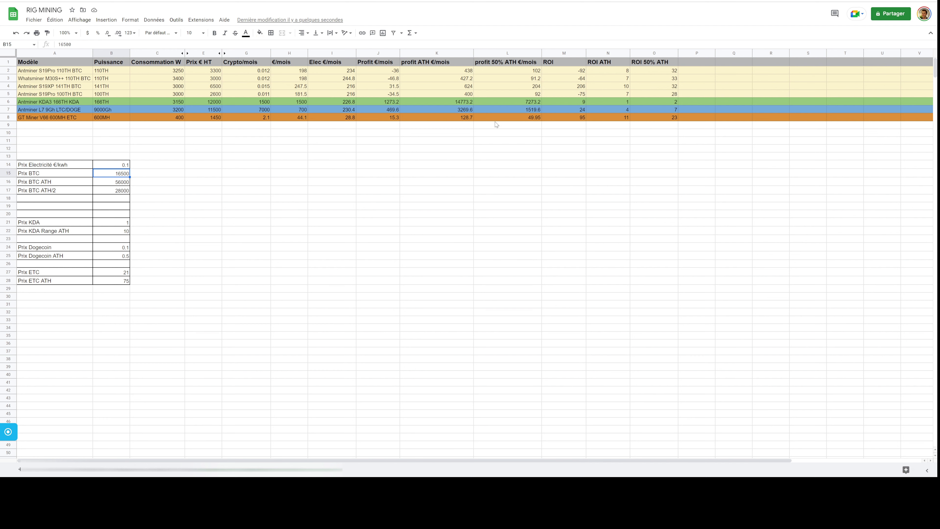
left_click(583, 95)
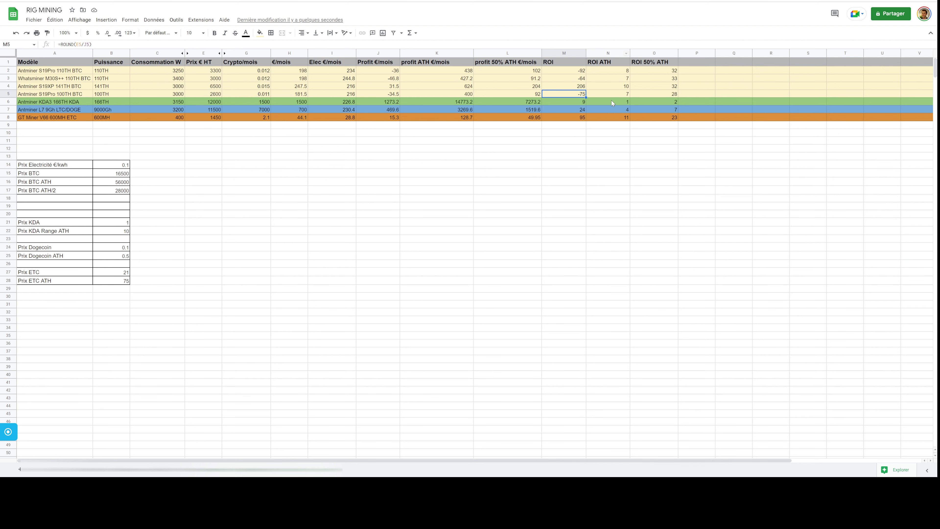
left_click(117, 184)
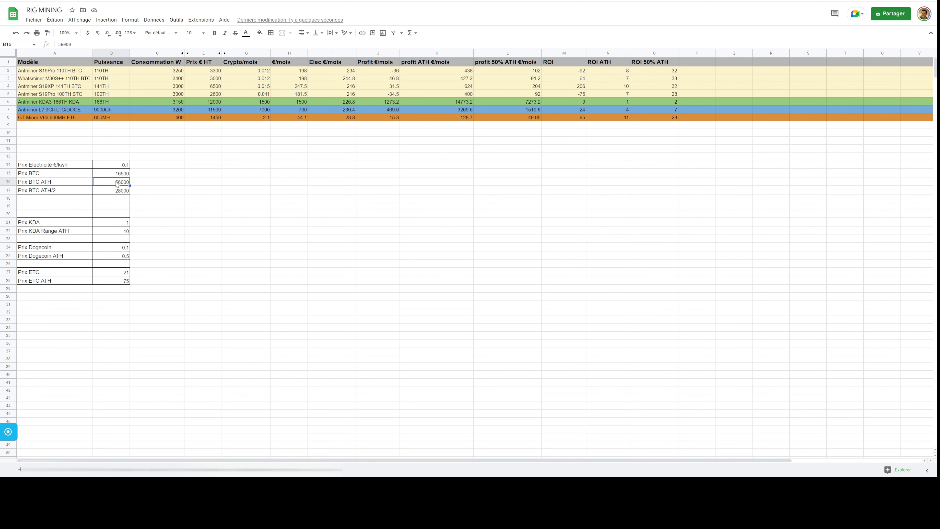
left_click(610, 94)
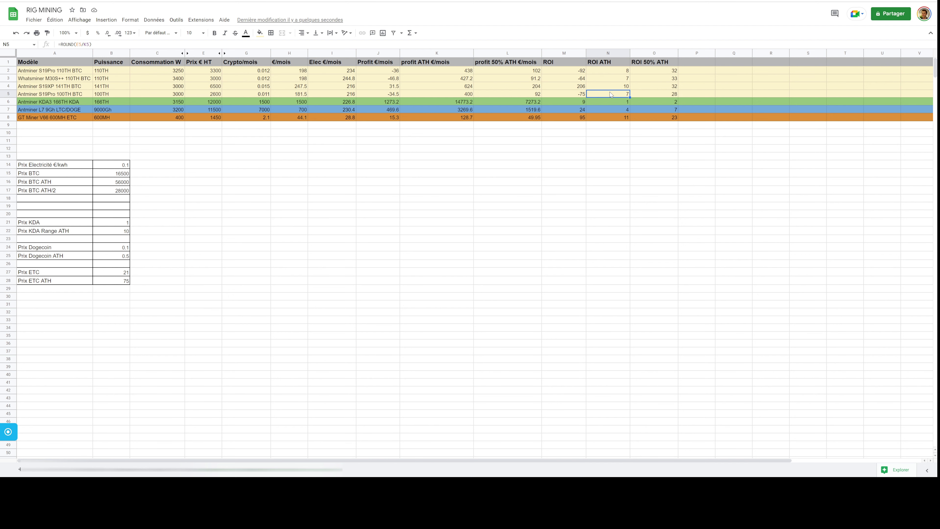
left_click(649, 93)
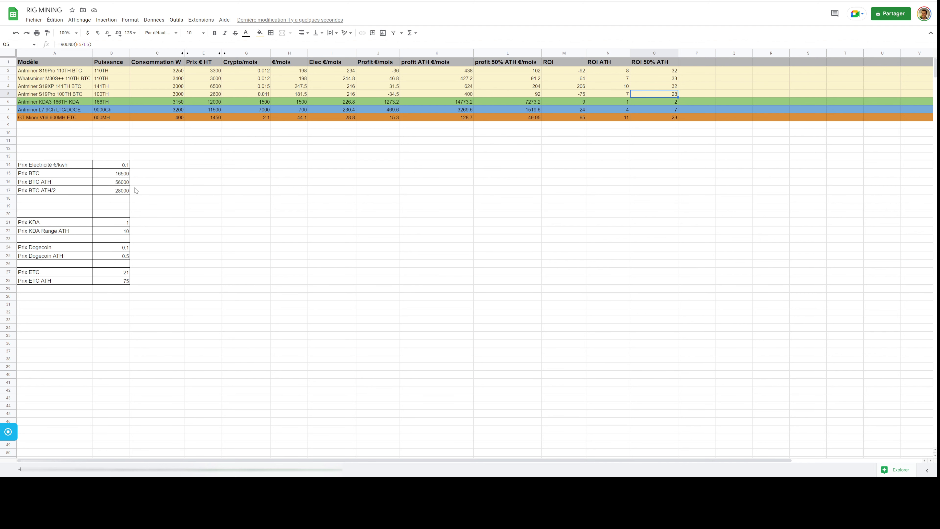
left_click(119, 192)
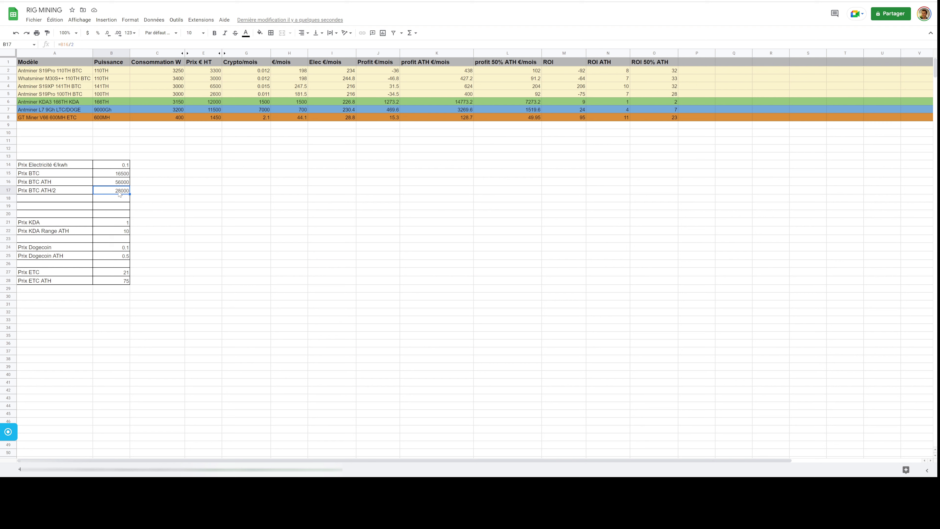
left_click(670, 94)
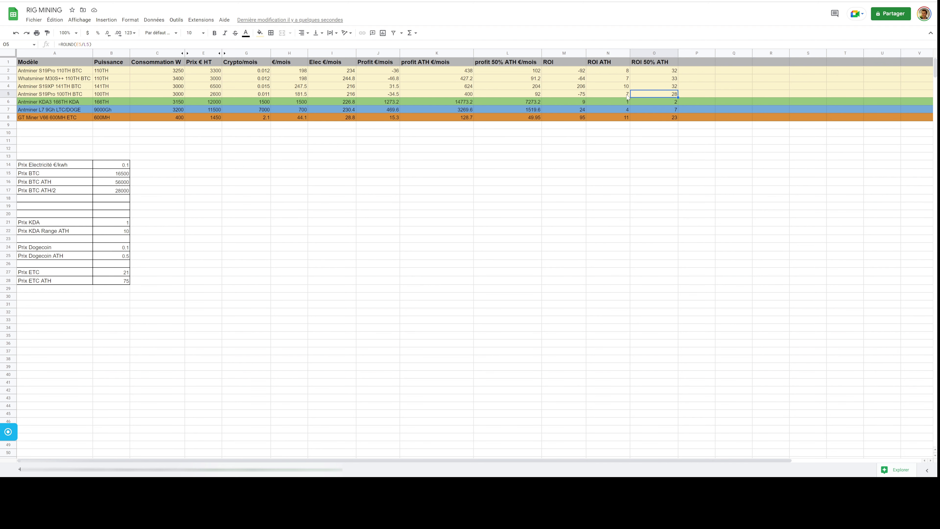
left_click(609, 94)
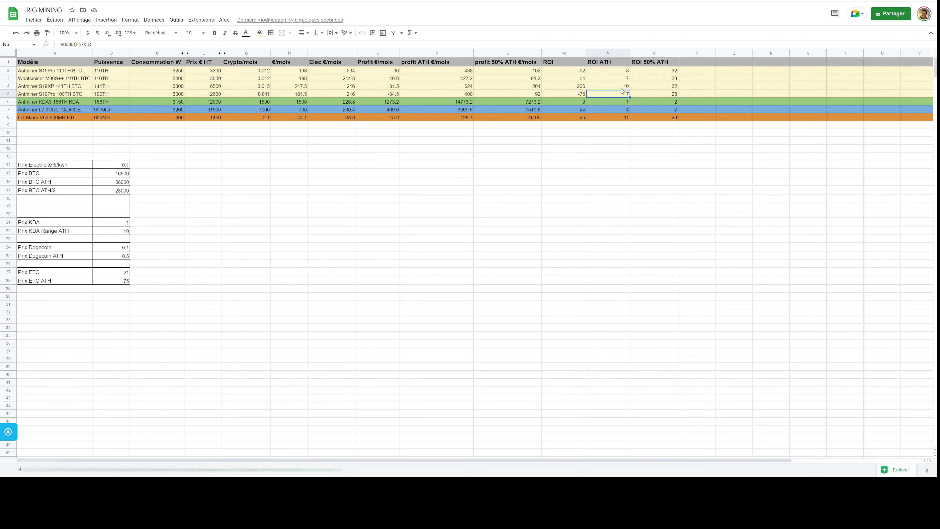
Step: Compare the Whatsminer M30S++ 110TH's price with that of the Antminer S19Pro 110TH
left_click(82, 79)
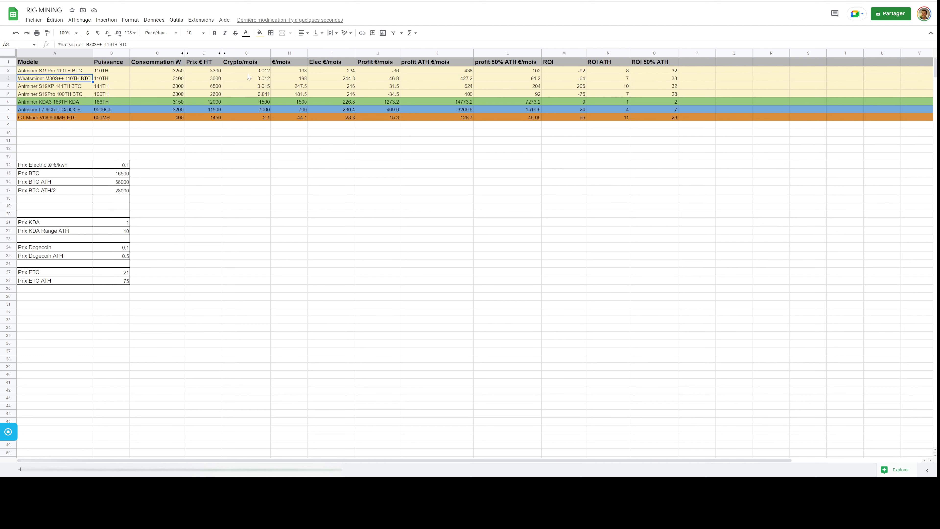
left_click(213, 73)
left_click(216, 77)
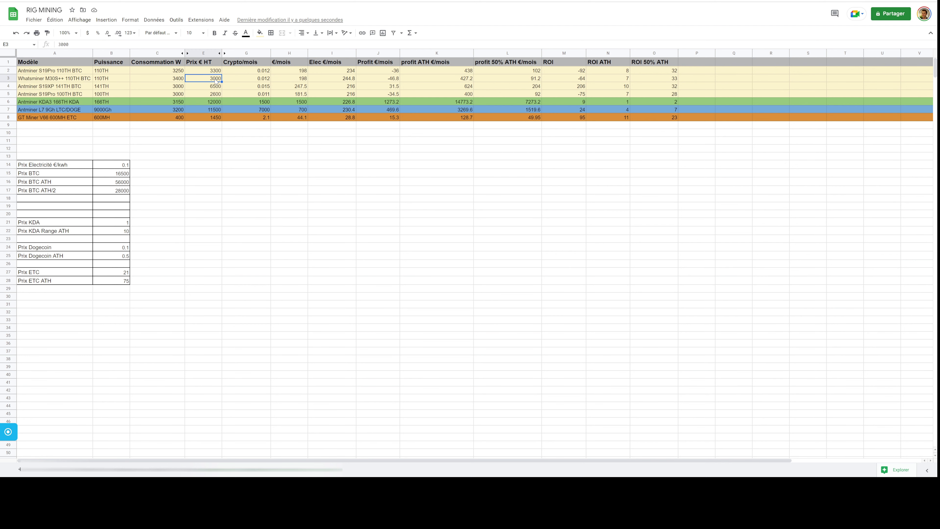
left_click(216, 74)
left_click(39, 79)
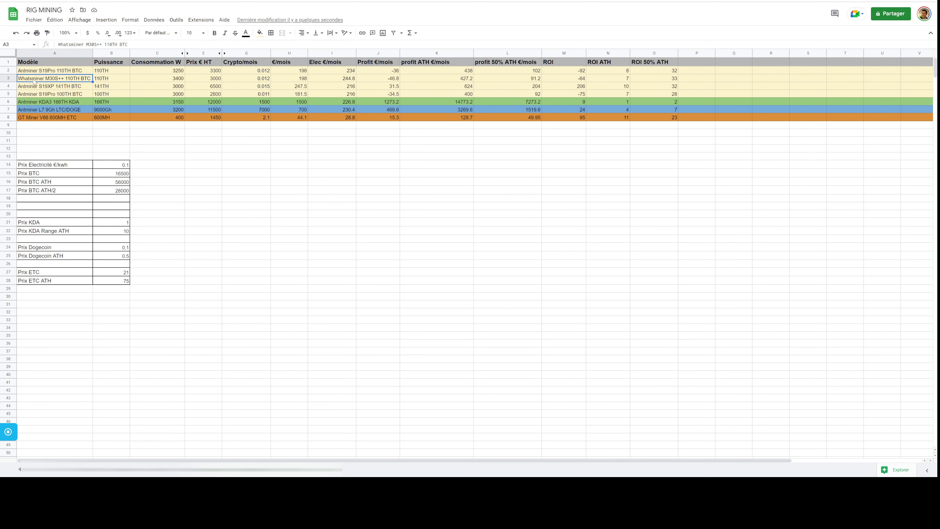
Step: Examine the Whatsminer M30S++ 110TH's three ROI columns and compare its ROI ATH with the Antminer S19Pro 110TH's
left_click(578, 77)
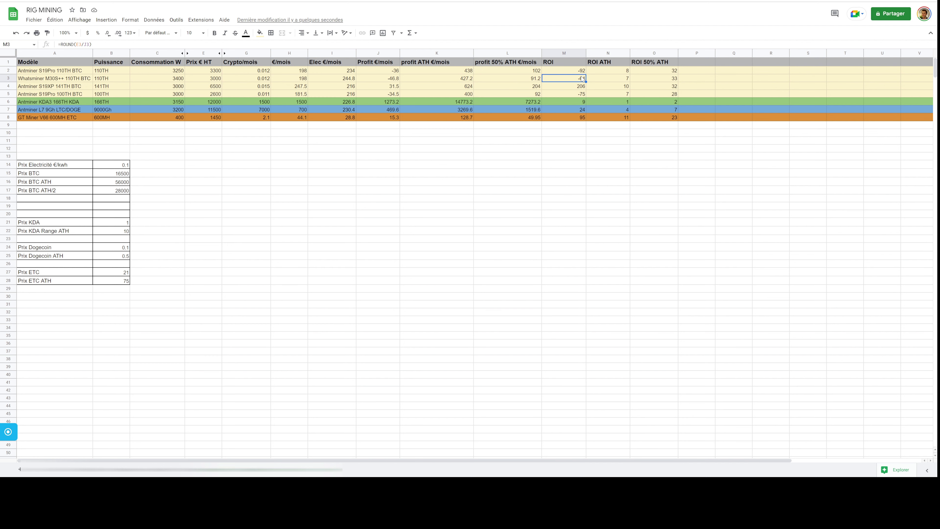
left_click(616, 77)
left_click(634, 79)
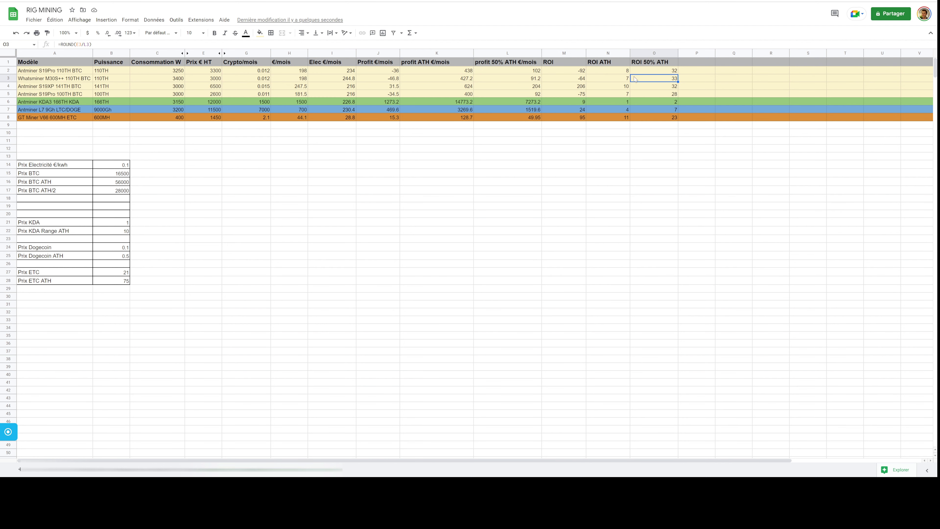
left_click(622, 78)
left_click(620, 71)
left_click(620, 79)
left_click(660, 82)
Step: Examine the Antminer S19XP 141TH's monthly revenue, electricity cost, current profit and ATH profit
left_click(11, 87)
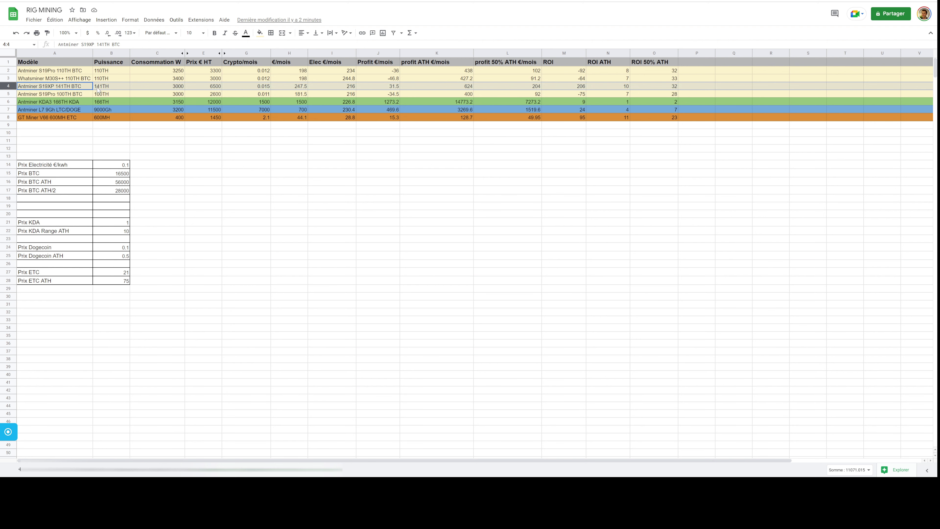
left_click(361, 85)
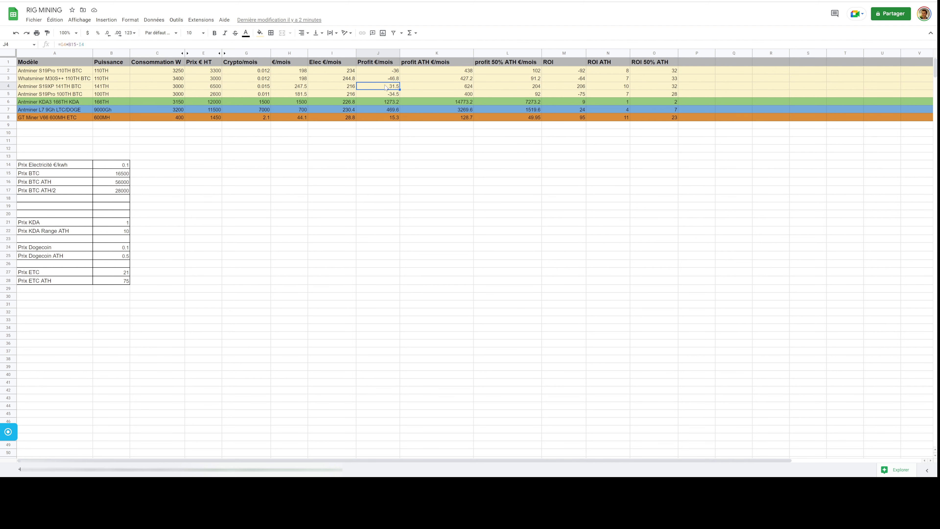
left_click(336, 88)
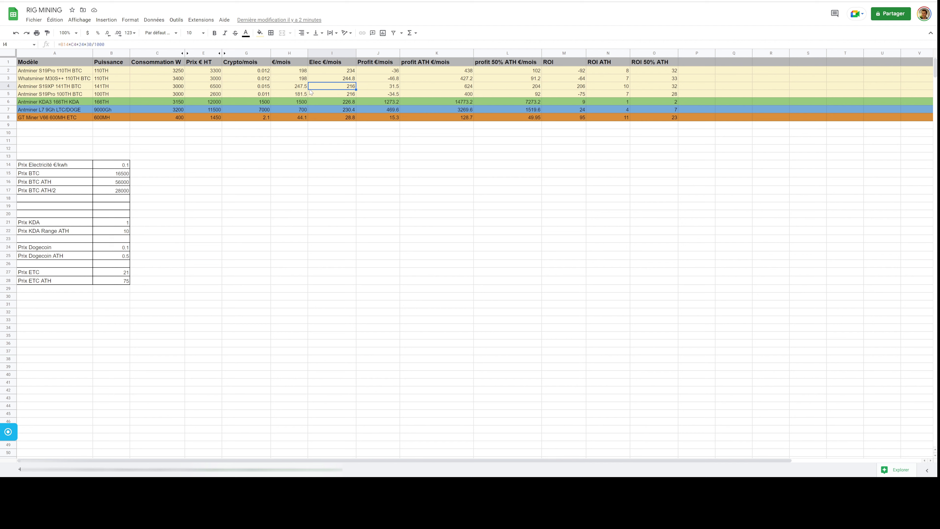
left_click(298, 88)
left_click(394, 86)
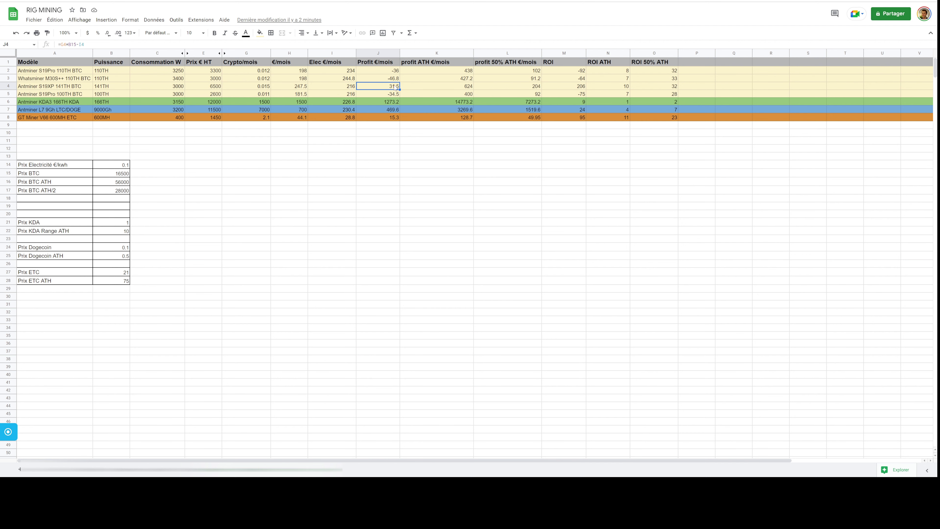
left_click(450, 87)
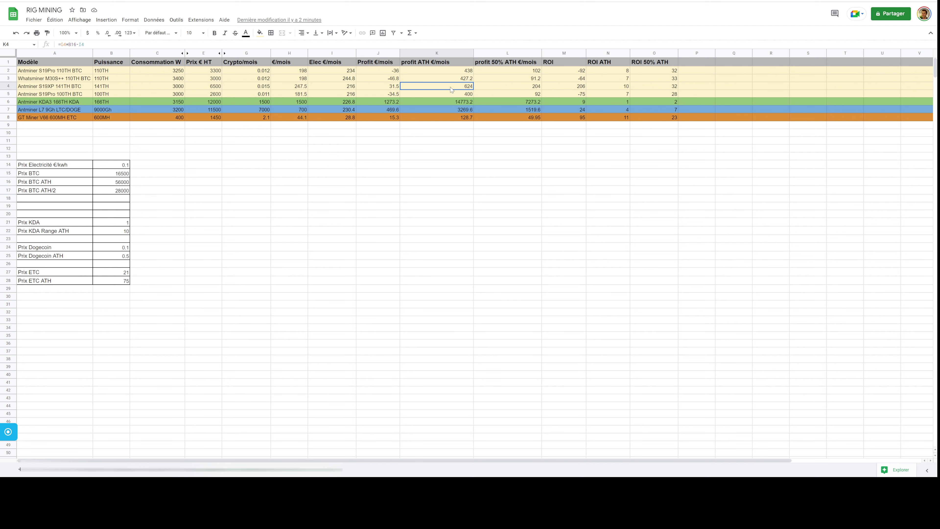
Step: Check the Antminer S19XP 141TH's ROI, ROI ATH and ROI 50% ATH
left_click(562, 89)
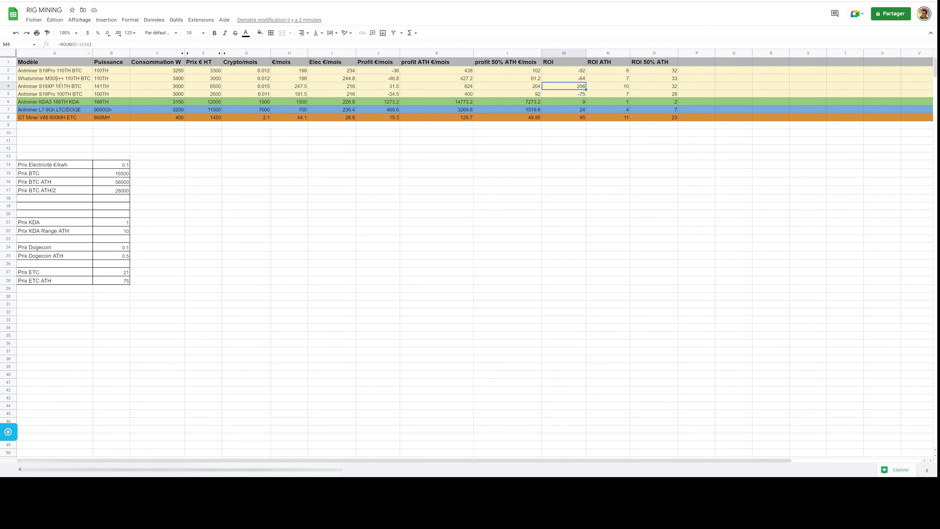
left_click(601, 89)
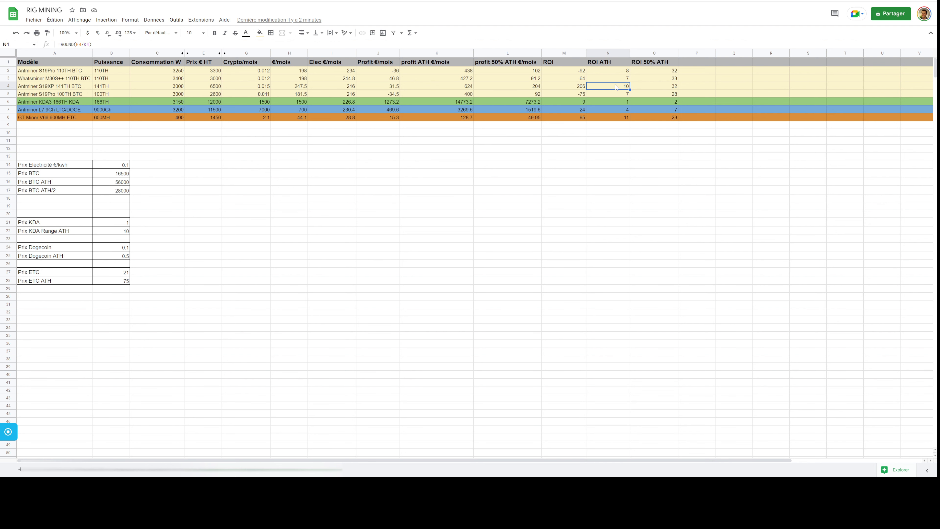
left_click(647, 89)
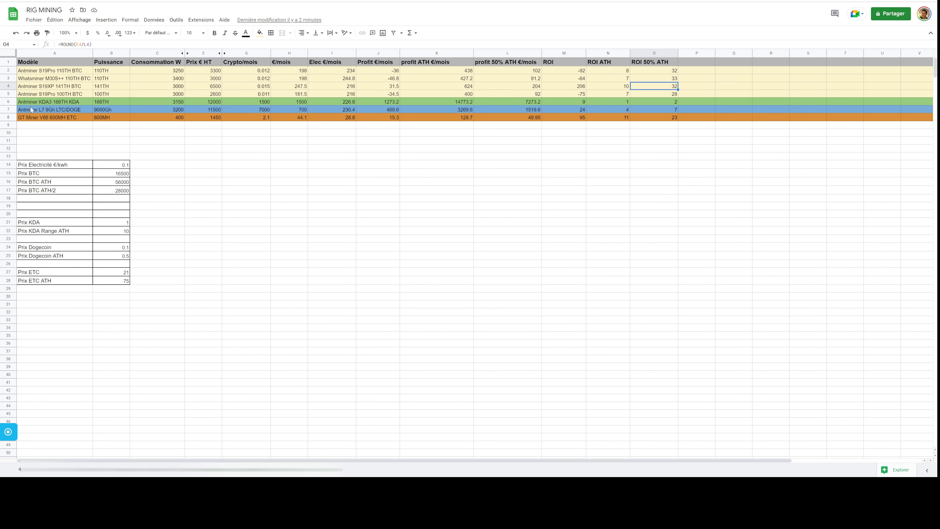
Step: Compare the ROI ATH and ROI 50% ATH values across the S19Pro 110TH, M30S++ and S19XP rows
left_click(611, 71)
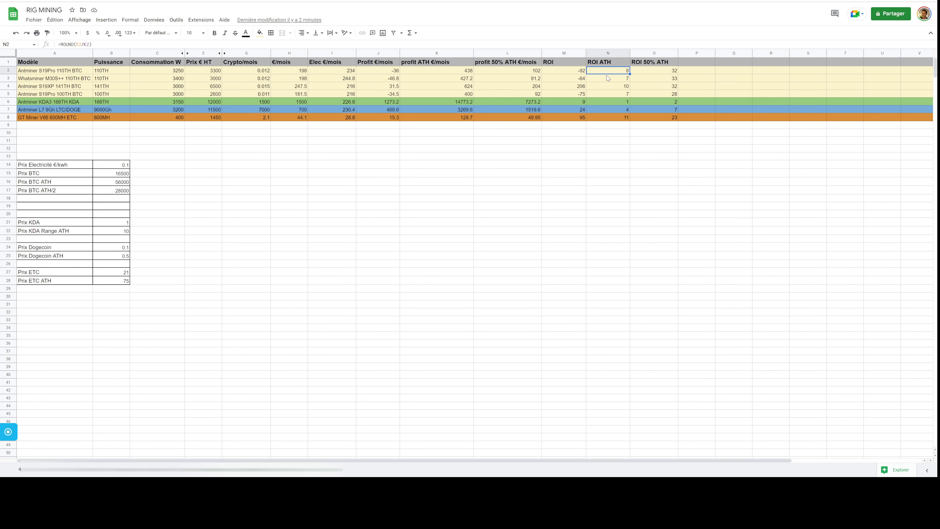
key("Down")
left_click(665, 80)
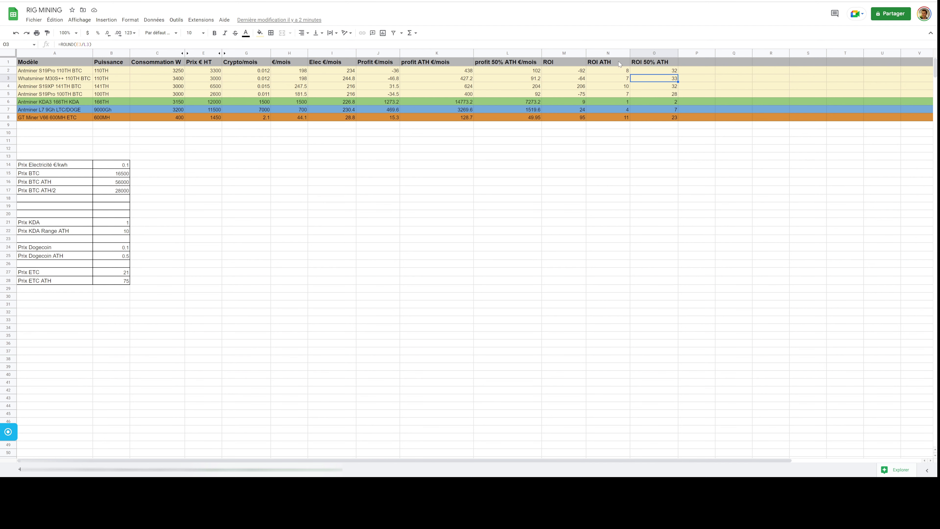
left_click(616, 86)
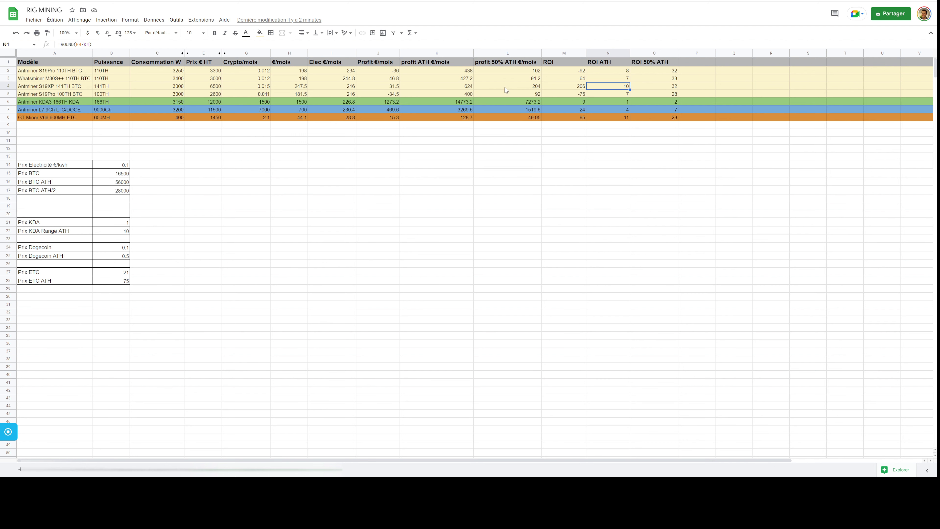
Step: Examine the Antminer KDA3 166TH's price, monthly crypto yield, monthly revenue and electricity cost
left_click(7, 101)
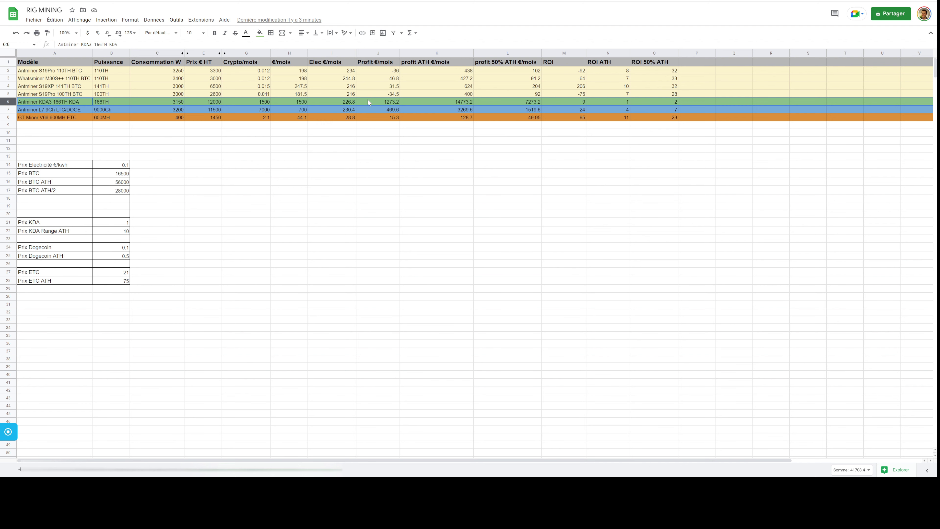
left_click(257, 102)
left_click(215, 104)
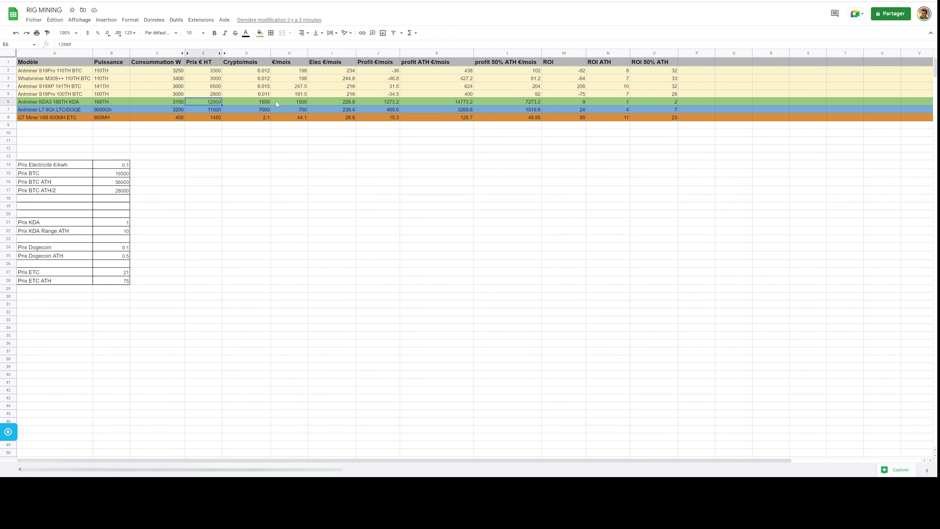
left_click(267, 103)
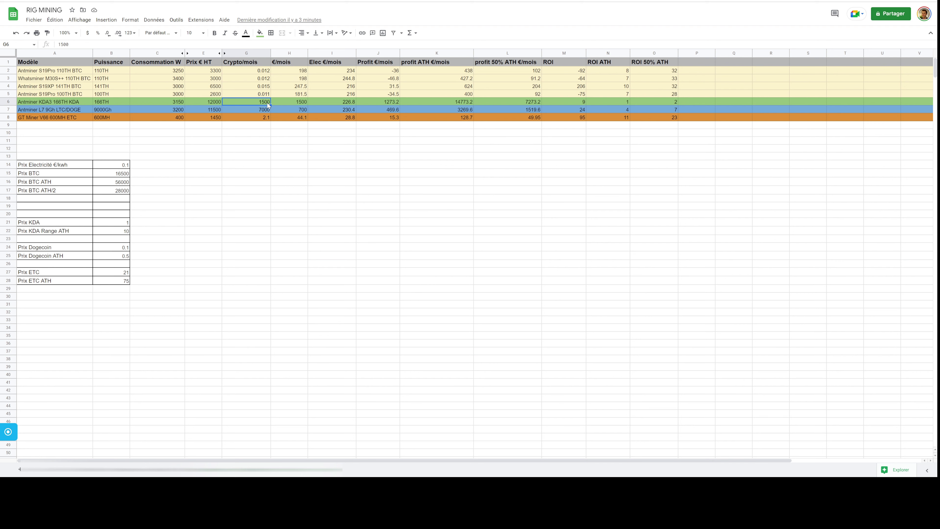
left_click(295, 103)
left_click(334, 105)
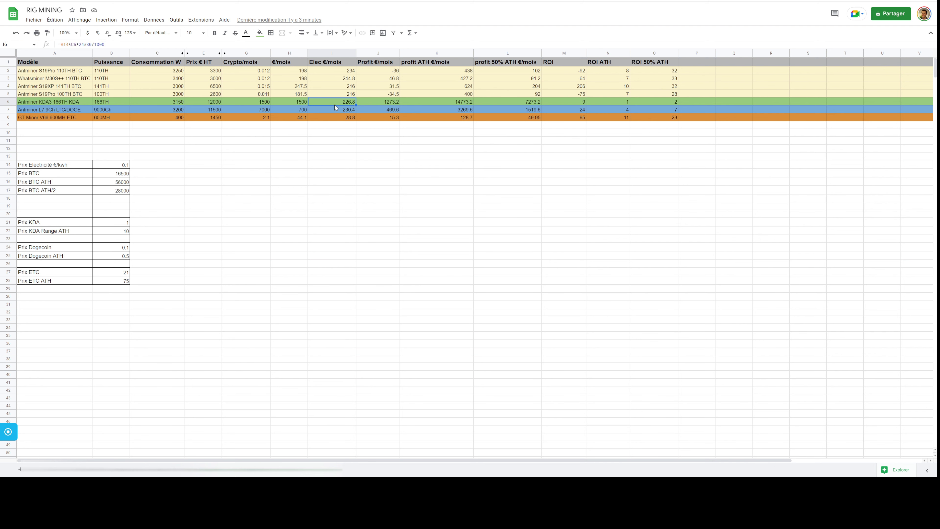
Step: Check the KDA price and the Antminer KDA3 166TH's electricity cost, current profit and ATH profit
left_click(124, 225)
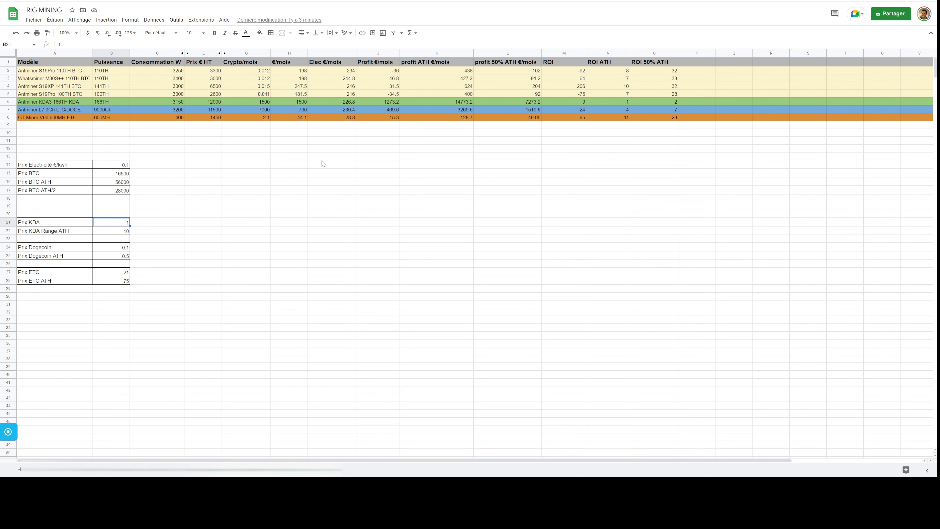
left_click(341, 101)
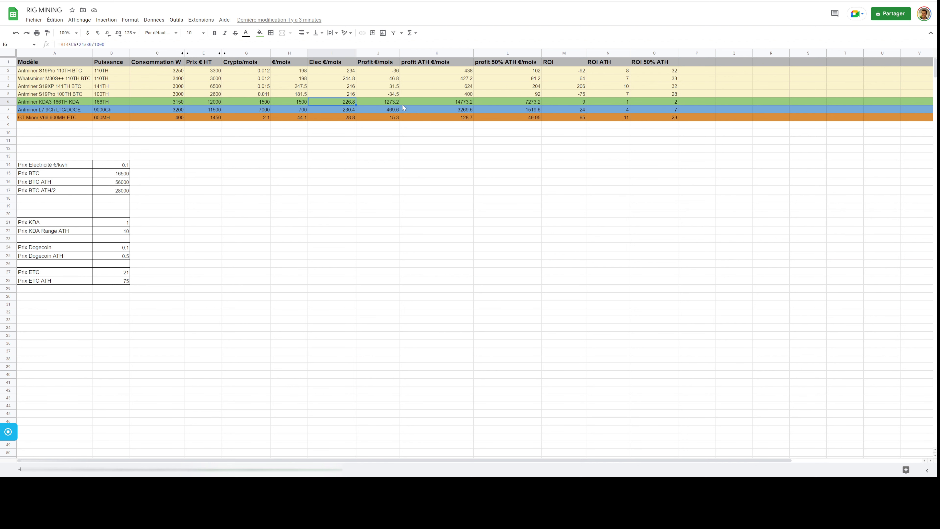
left_click(391, 104)
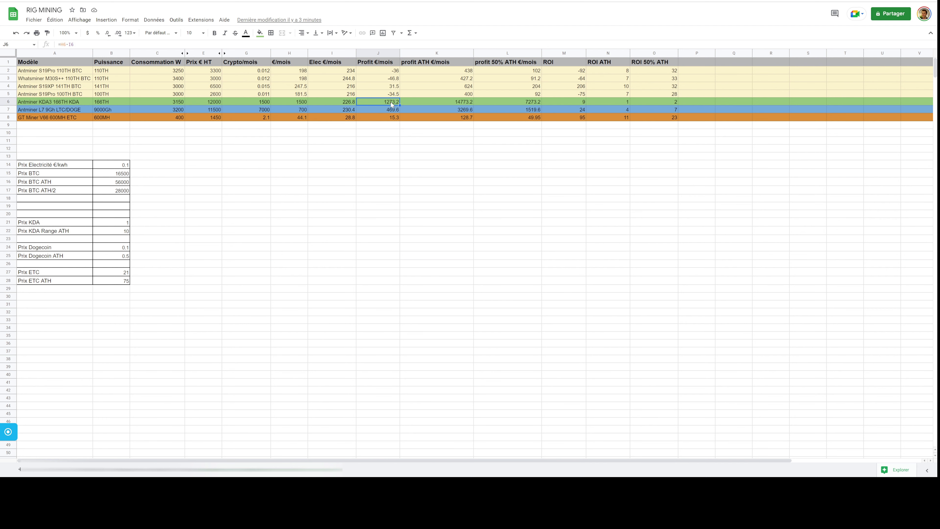
left_click(465, 104)
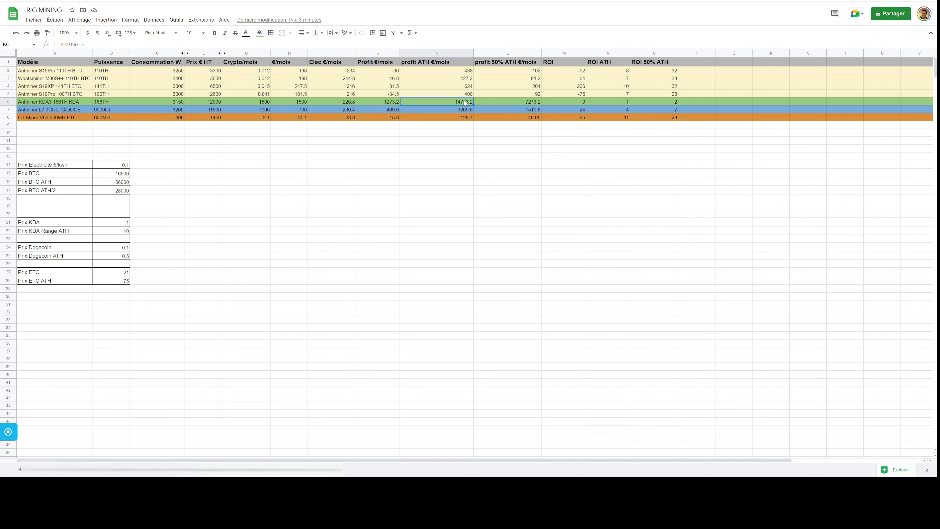
Step: Examine the Antminer KDA3 166TH's ROI, ROI ATH and ROI 50% ATH
left_click(584, 104)
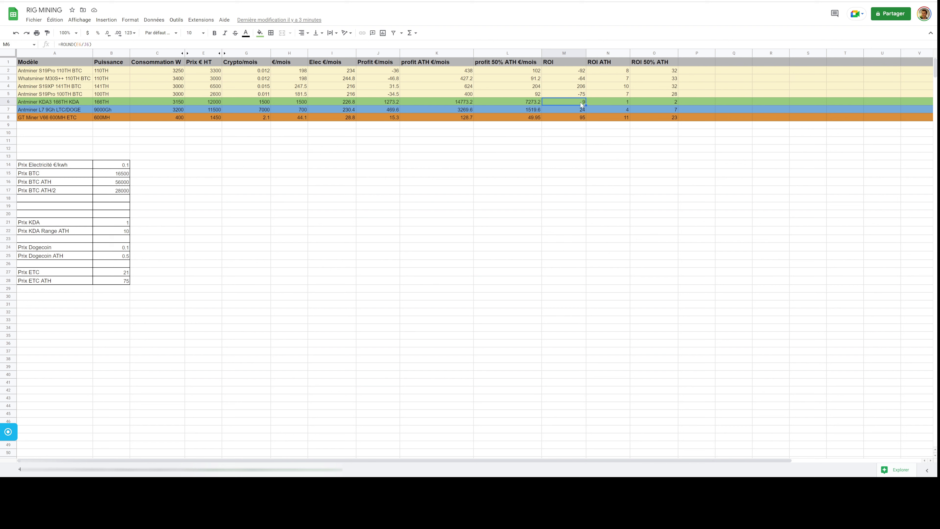
left_click(593, 103)
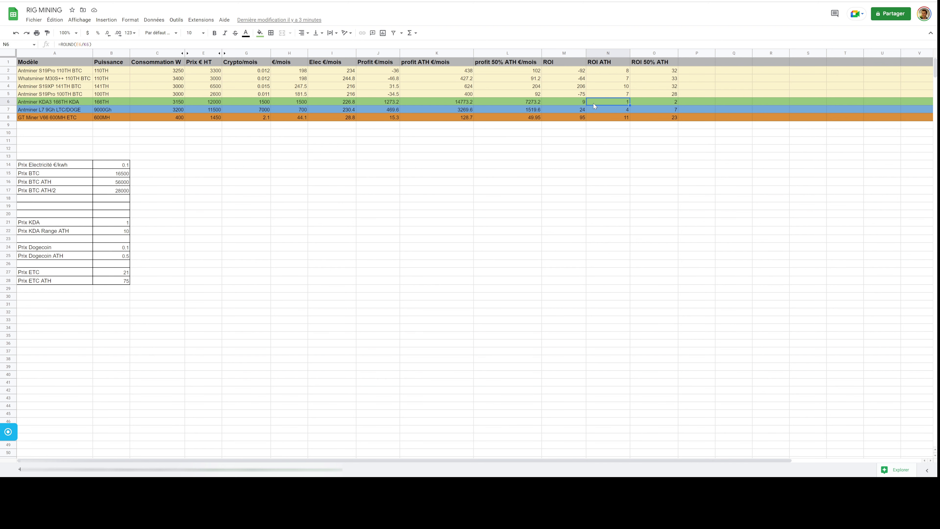
left_click(605, 65)
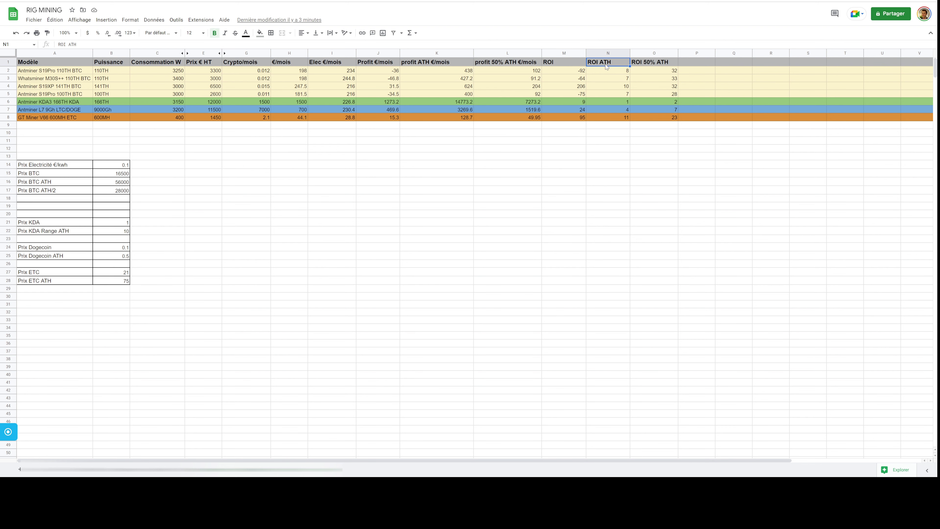
left_click(619, 106)
left_click(619, 102)
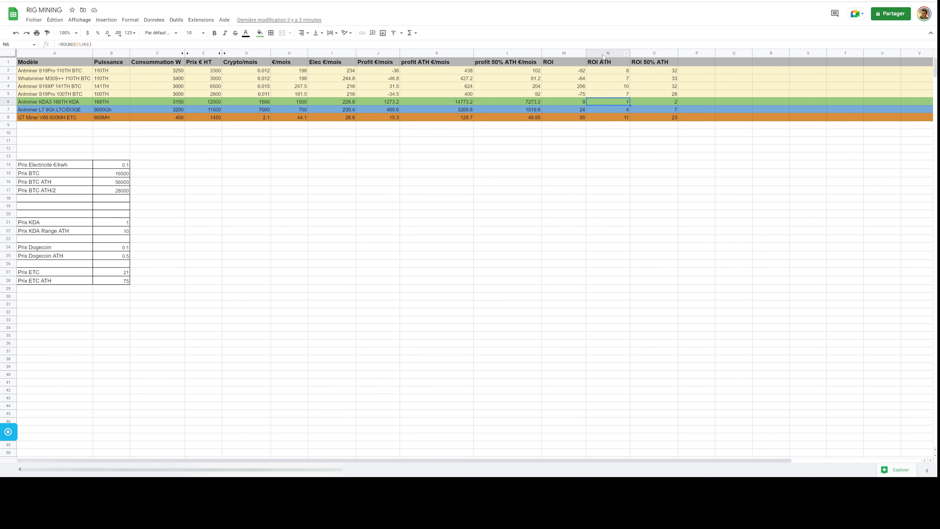
left_click(654, 63)
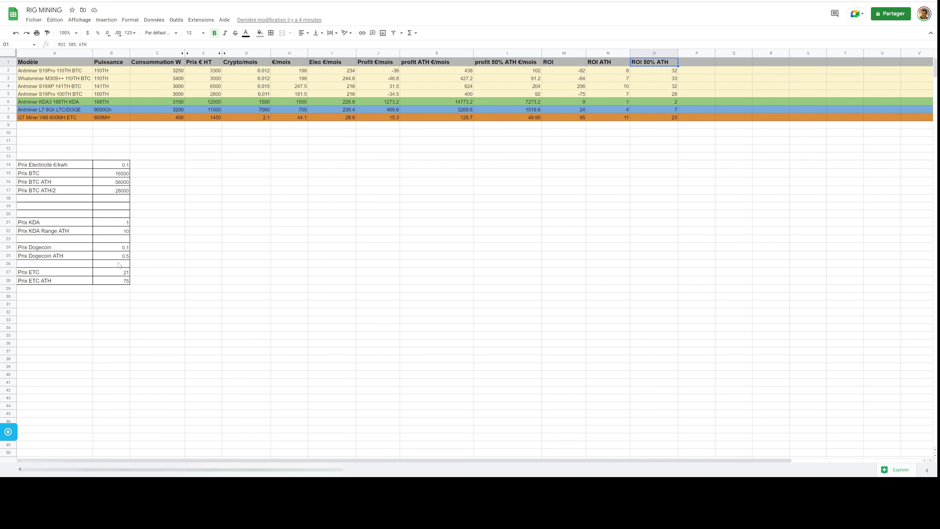
left_click(119, 250)
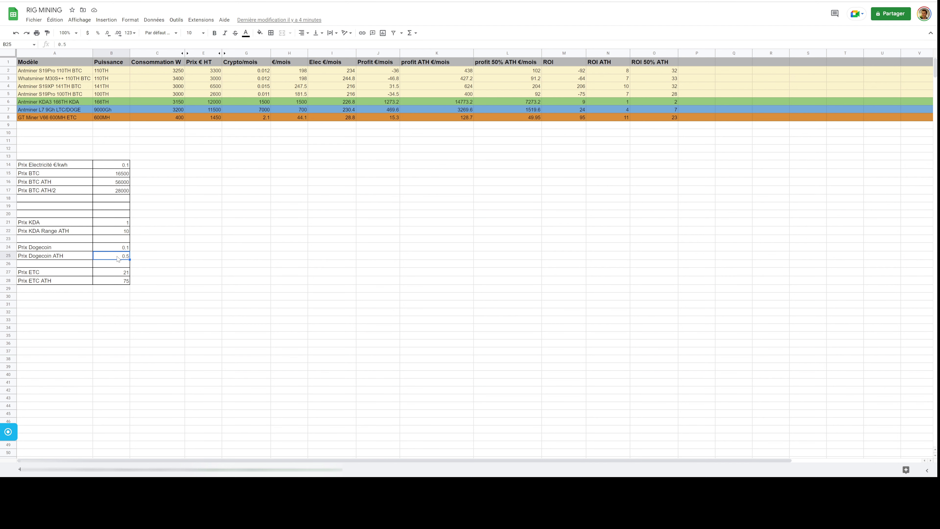
left_click(120, 258)
left_click(665, 105)
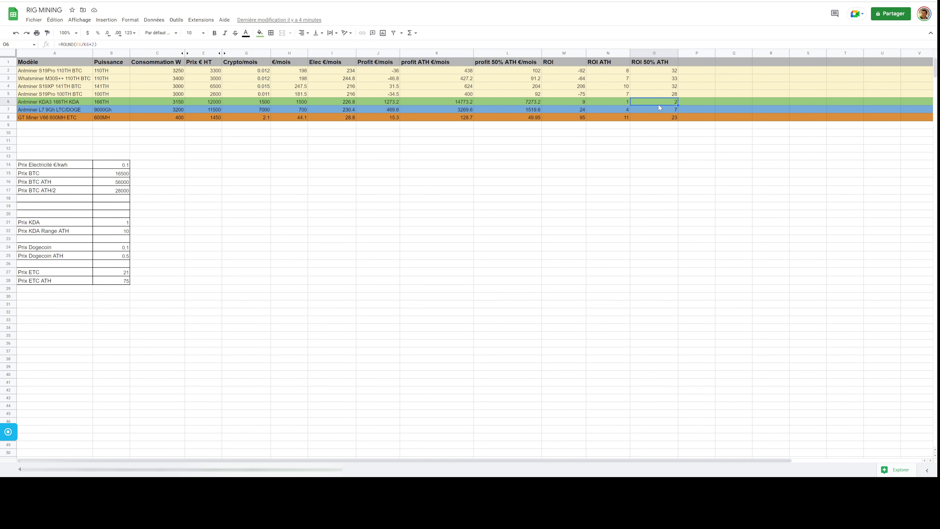
left_click(9, 102)
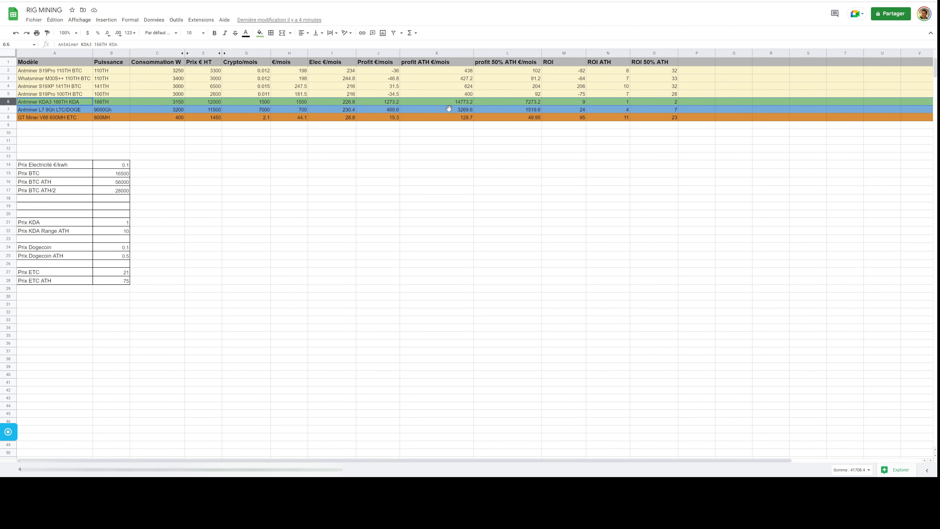
key("ctrl+c")
Step: Examine the Antminer L7 9Gh's ATH profit, ROI, ROI ATH and ROI 50% ATH alongside the Dogecoin ATH price
left_click(56, 111)
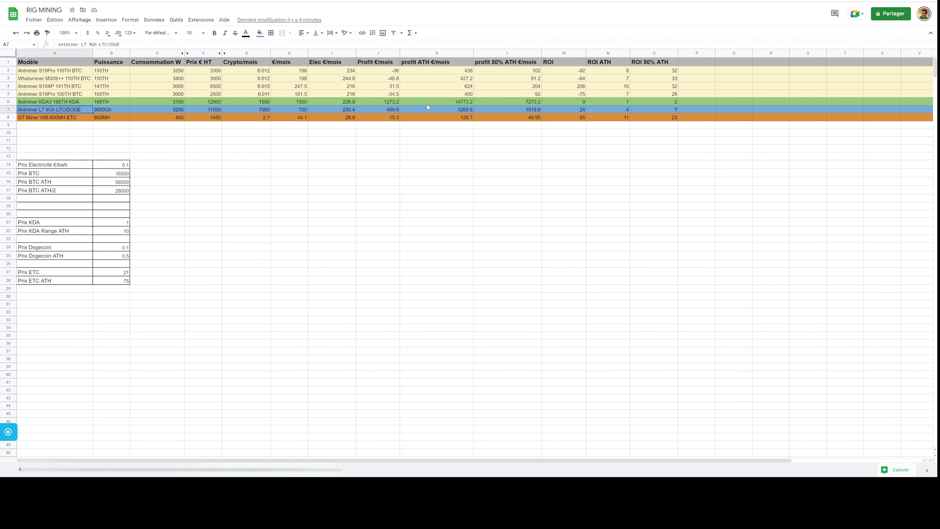
left_click(464, 110)
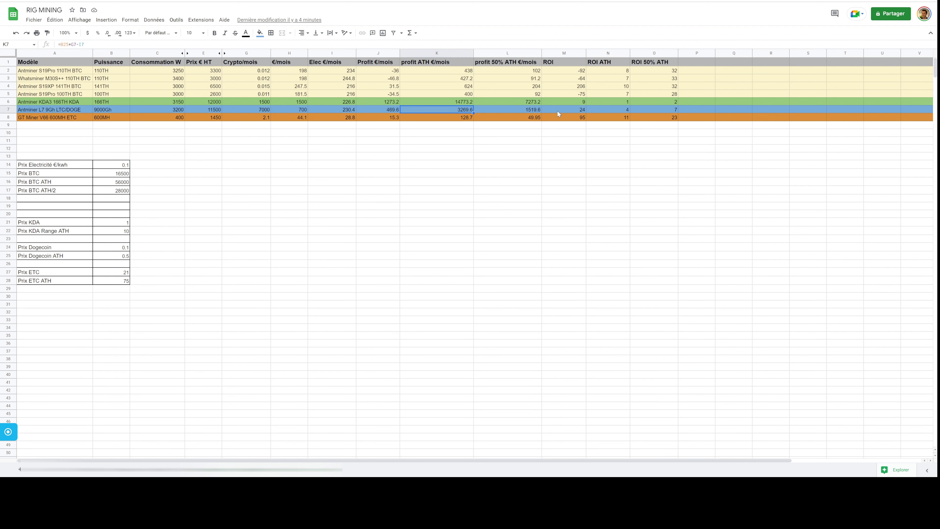
left_click(558, 63)
left_click(565, 111)
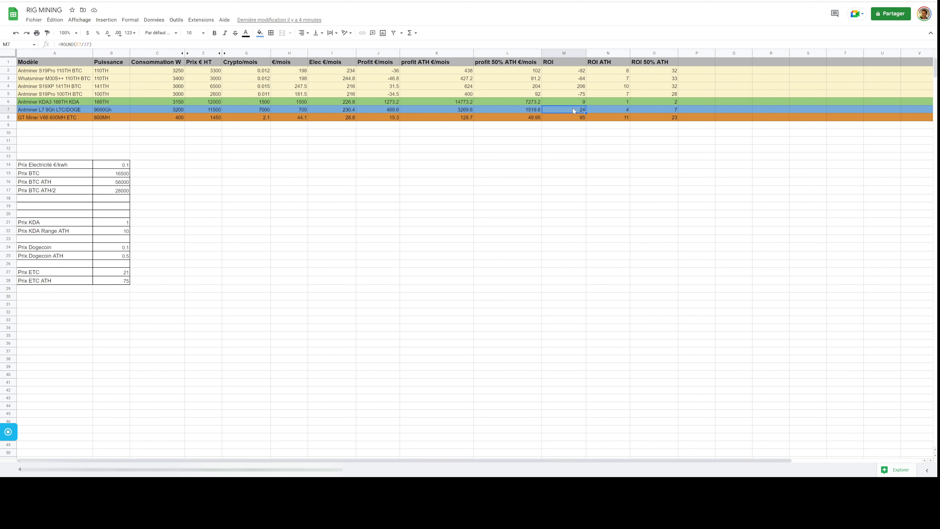
left_click(596, 110)
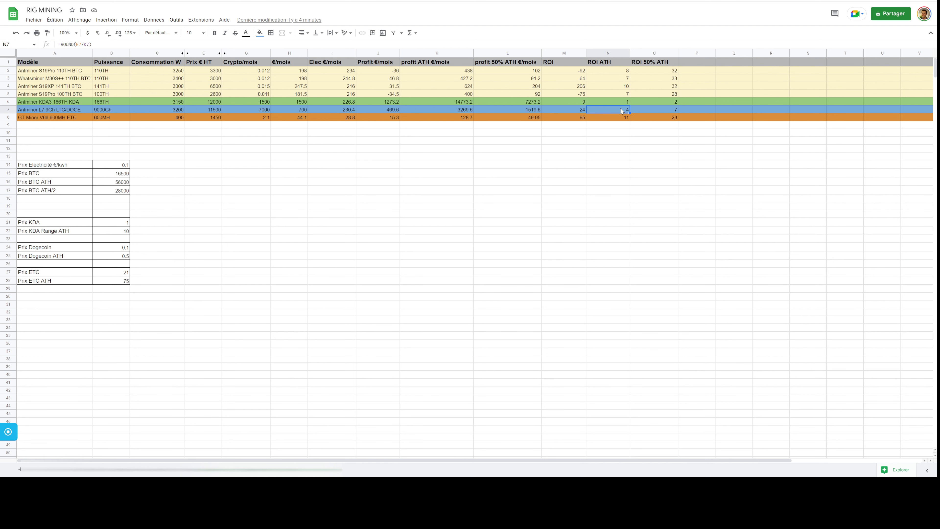
left_click(107, 257)
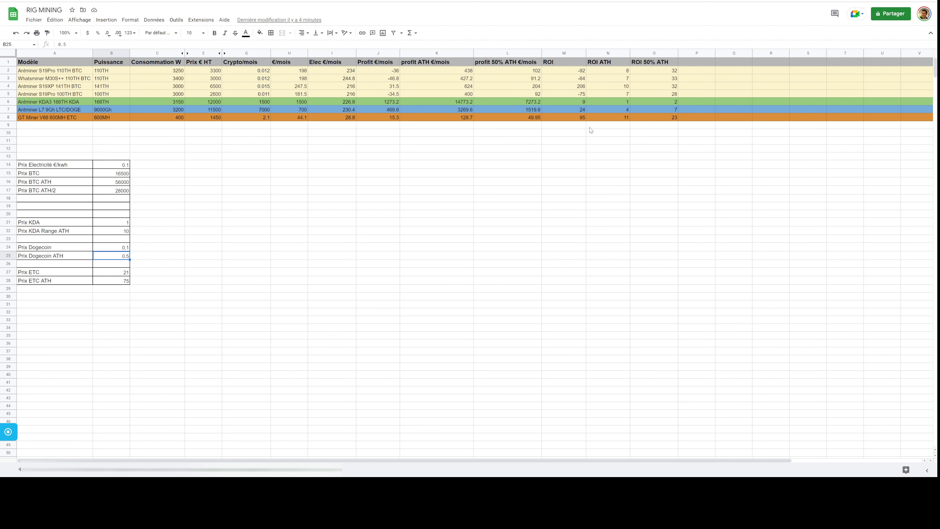
left_click(620, 109)
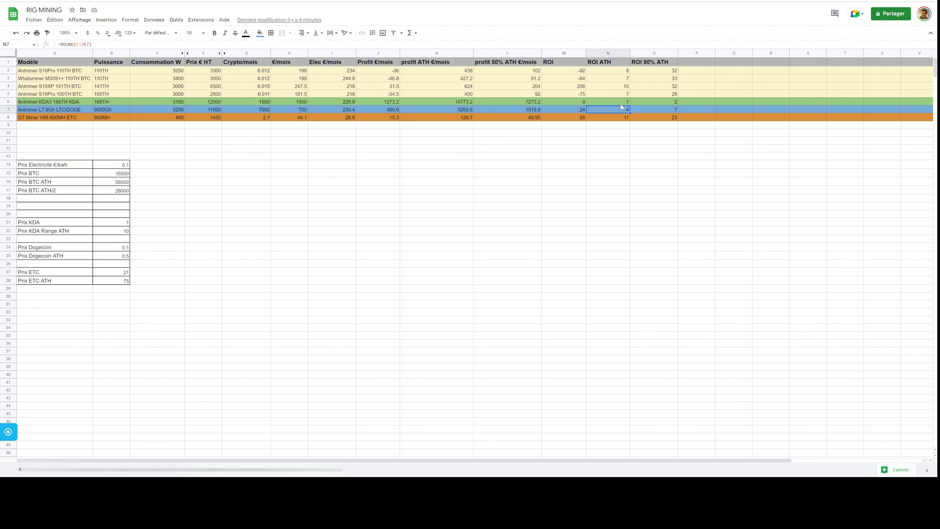
left_click(660, 111)
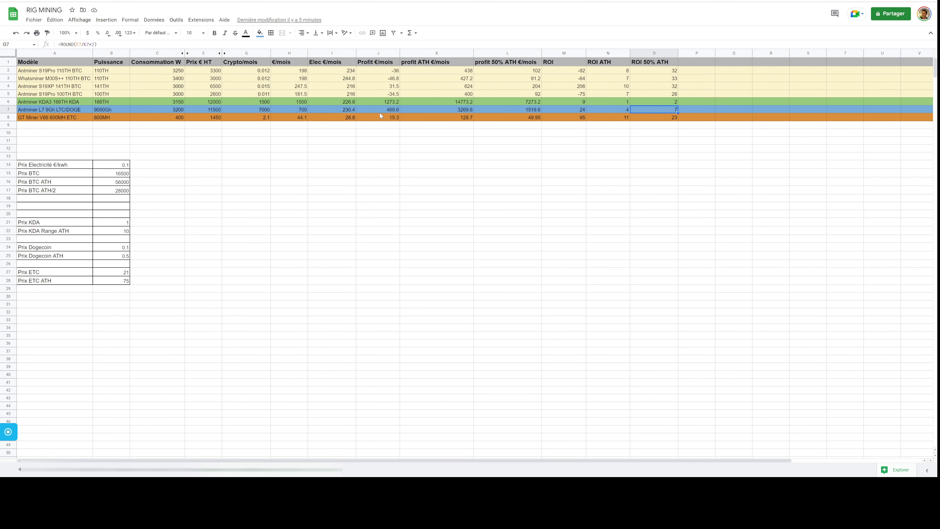
left_click(8, 109)
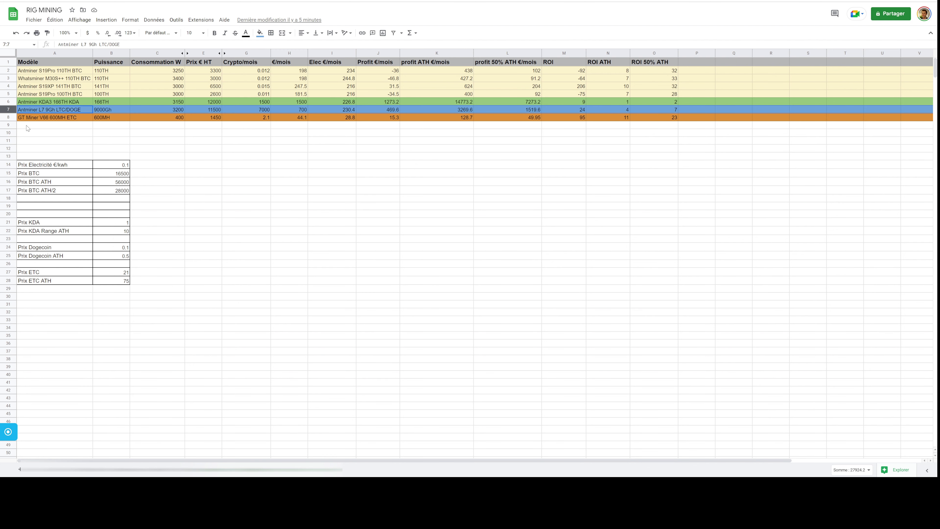
Step: Append "/ETHW" to the GT Miner V66 600MH ETC model name and widen the Modèle column to fit it
left_click(7, 117)
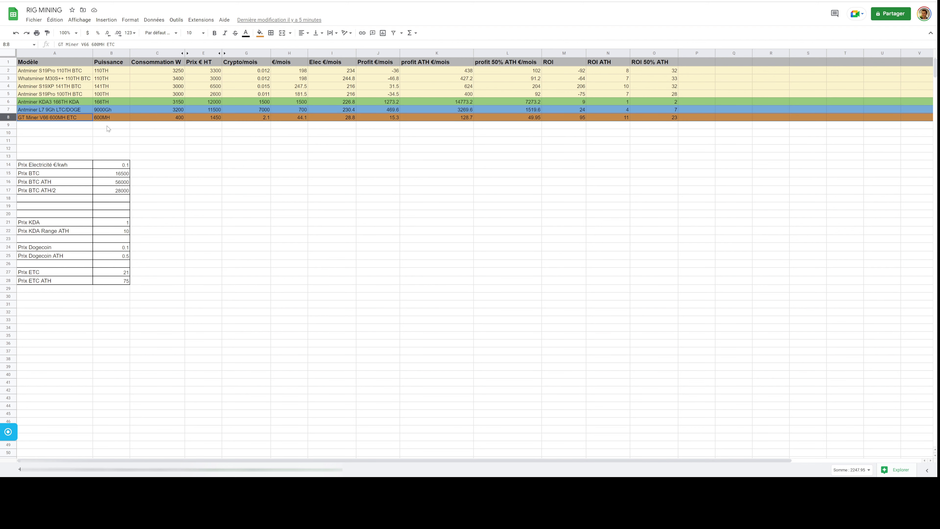
left_click(80, 127)
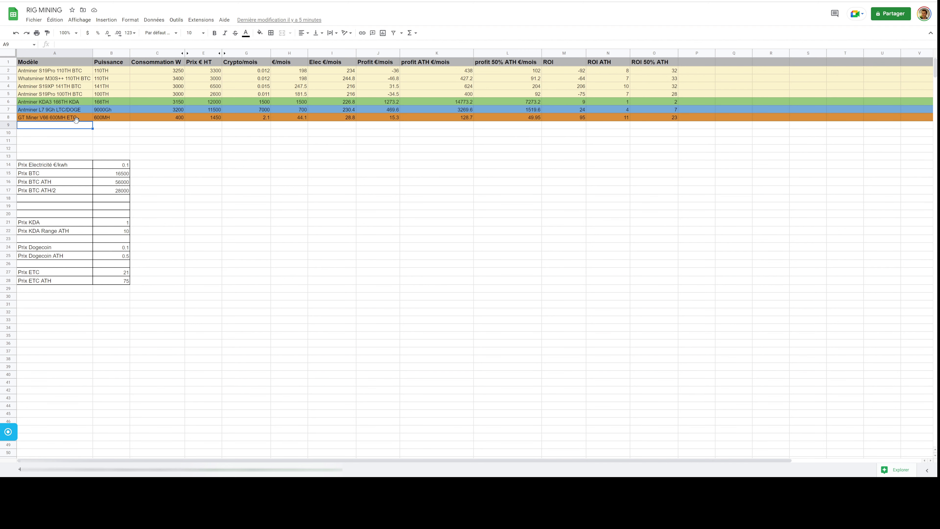
double_click(78, 118)
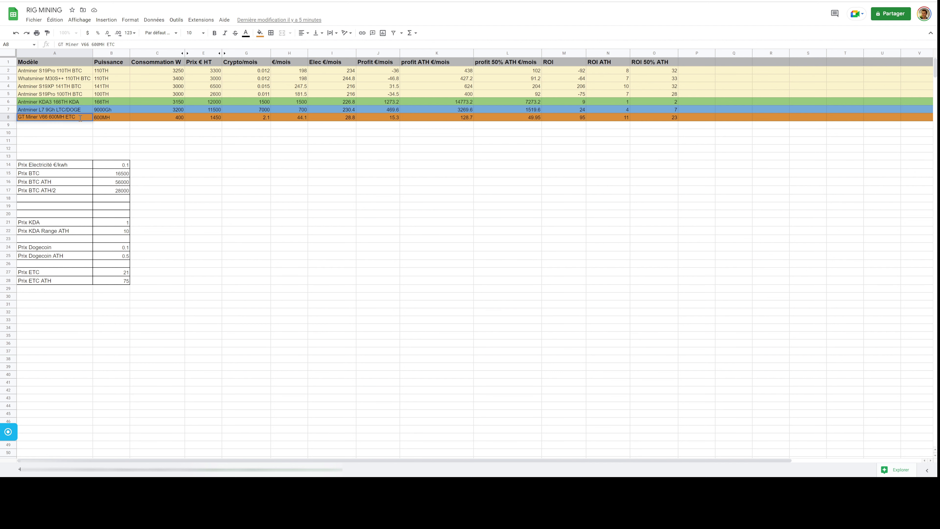
type("/ETHW")
left_click(111, 133)
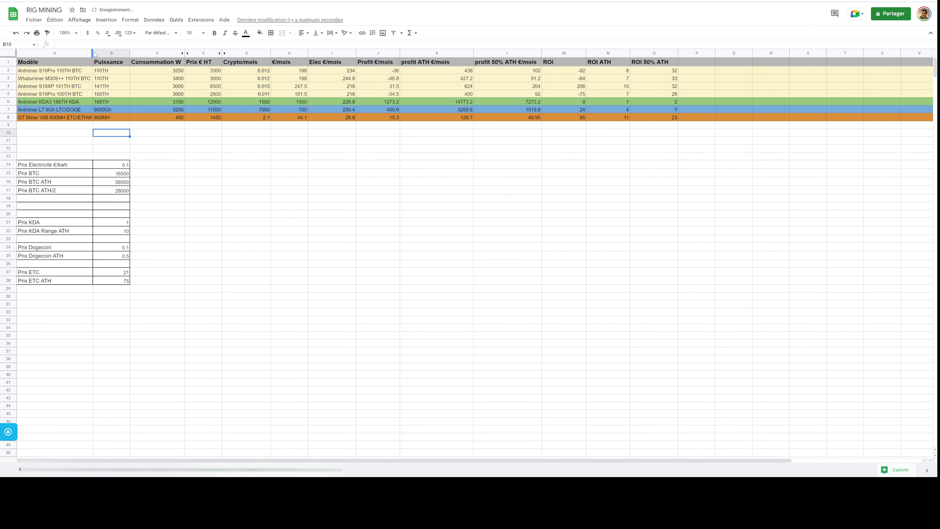
left_click_drag(93, 53, 102, 53)
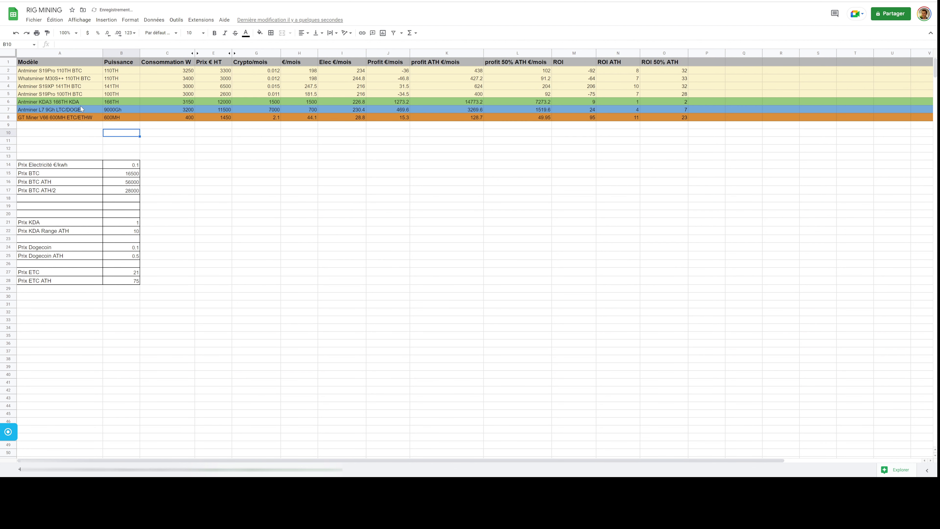
Step: Check the GT Miner V66's power consumption and purchase price
left_click(63, 119)
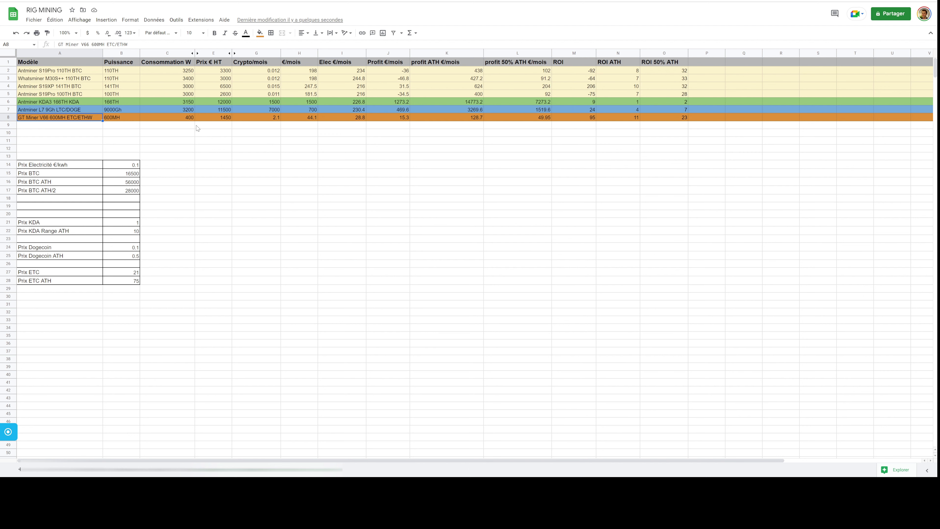
left_click(188, 125)
left_click(209, 128)
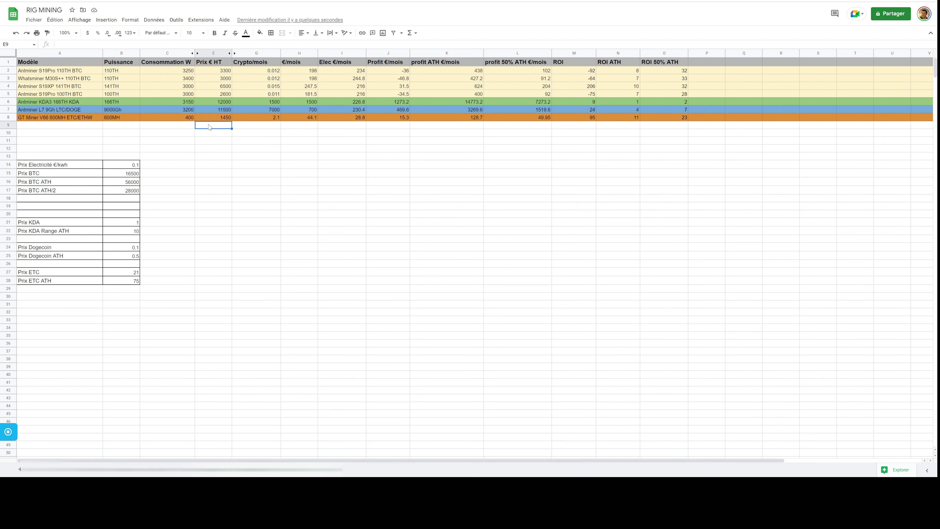
left_click(216, 119)
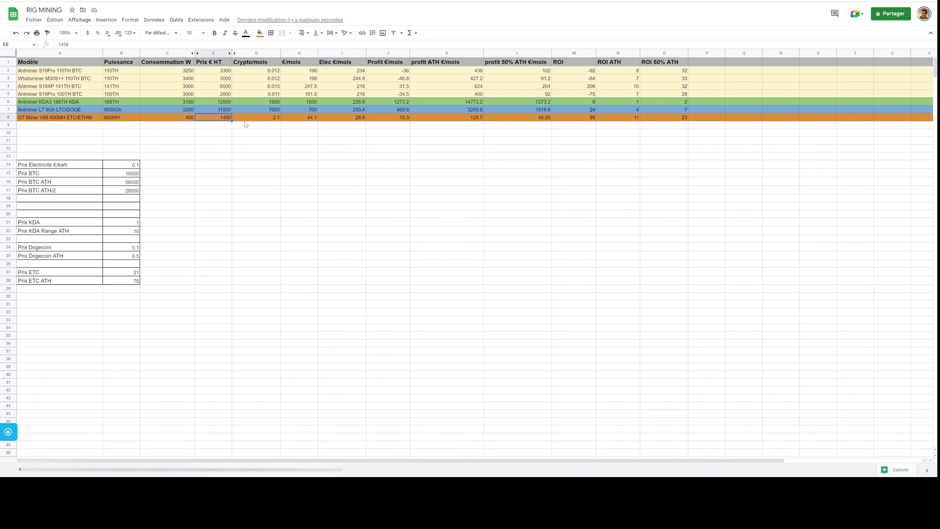
Step: Examine the GT Miner V66's monthly crypto yield, the ETC price, and its monthly electricity cost and current profit
left_click(258, 118)
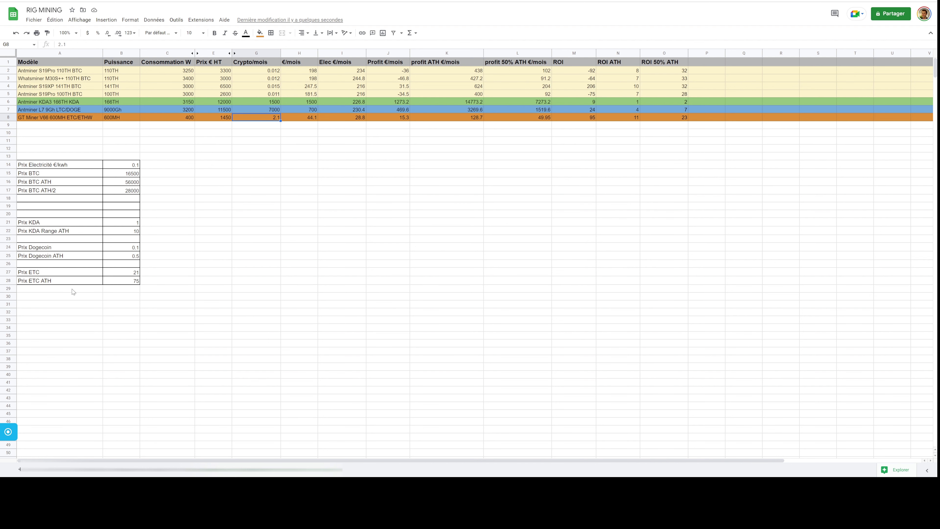
left_click(45, 274)
left_click(319, 141)
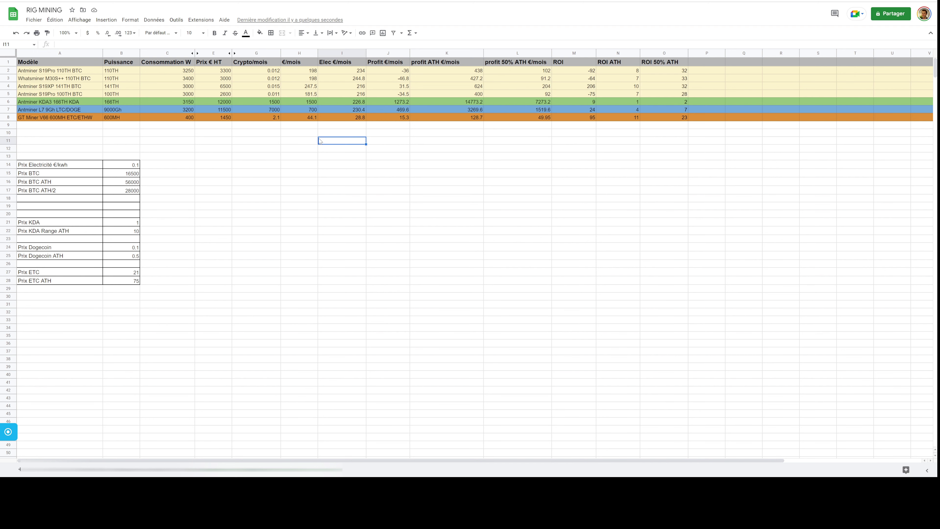
left_click(272, 117)
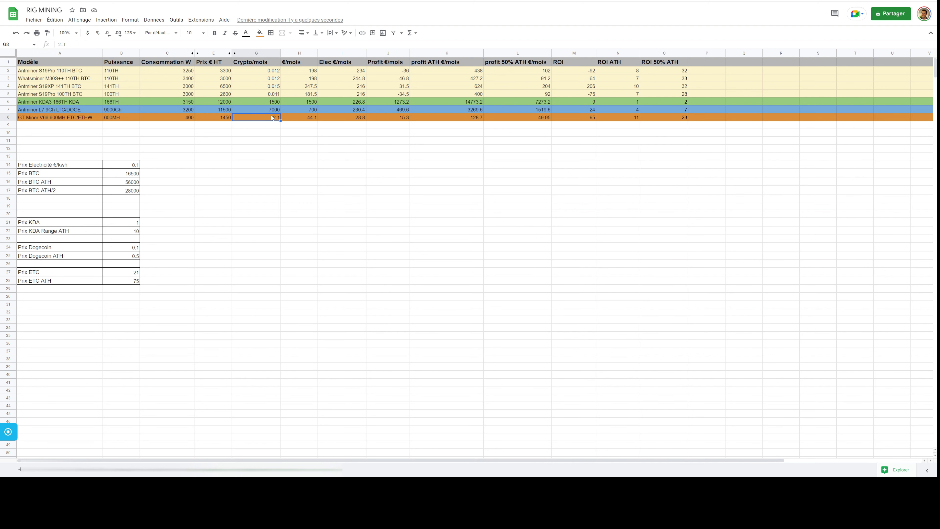
left_click(206, 223)
left_click(270, 117)
left_click(307, 127)
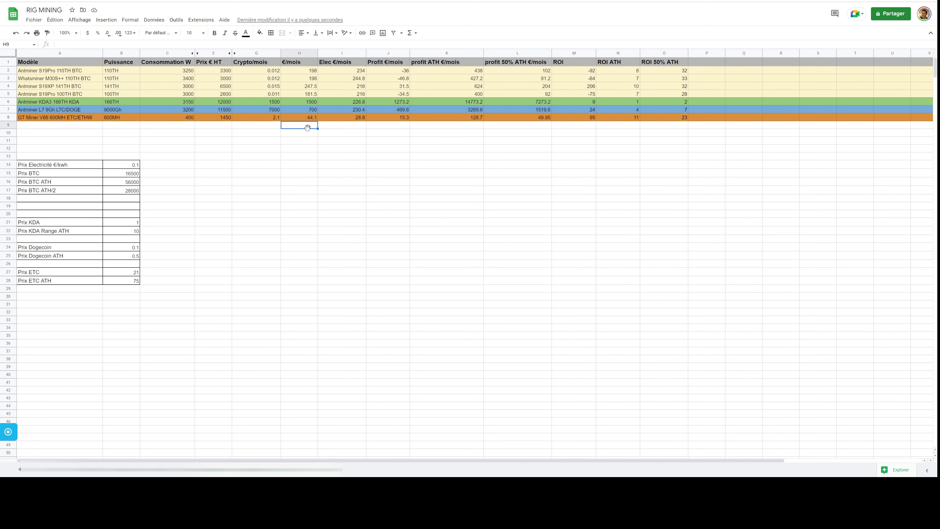
left_click(269, 119)
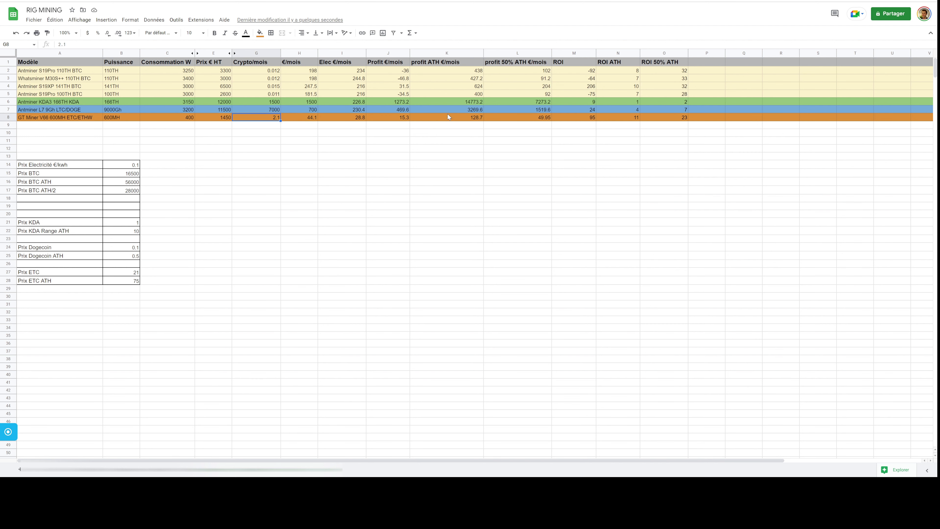
left_click(343, 119)
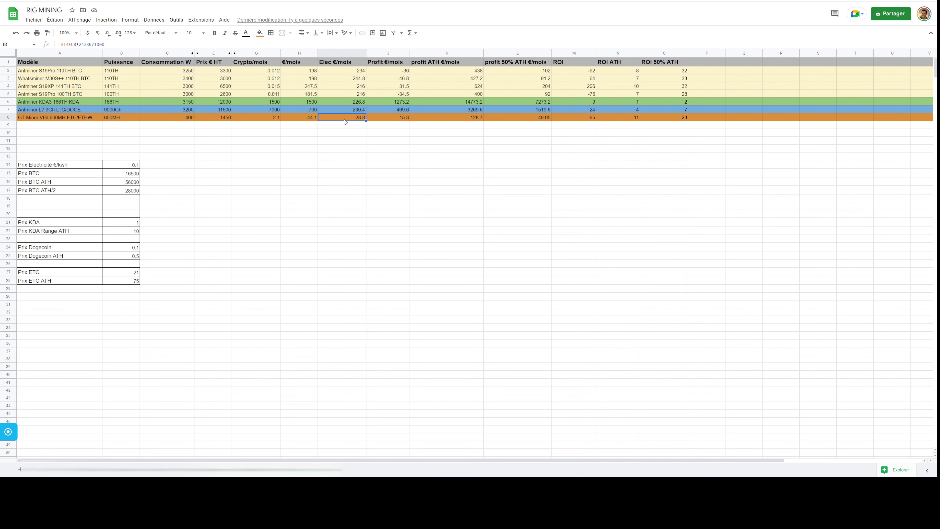
left_click(390, 121)
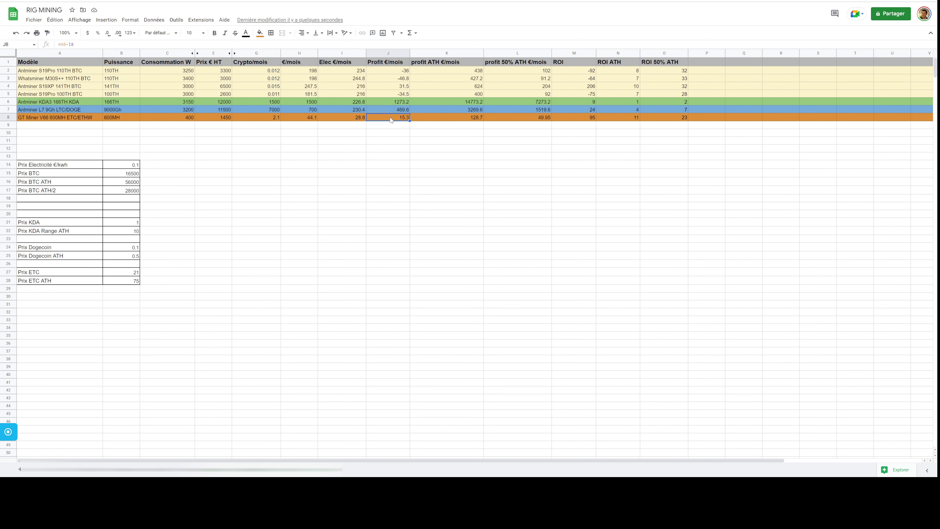
Step: Examine the GT Miner V66's current ROI, ATH profit, ROI ATH and ROI 50% ATH, and its complete row
left_click(583, 118)
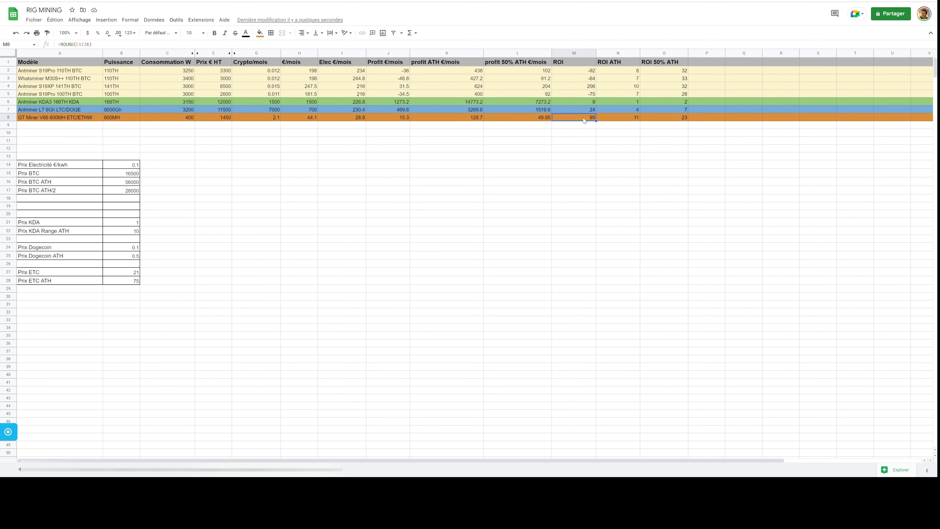
left_click(456, 119)
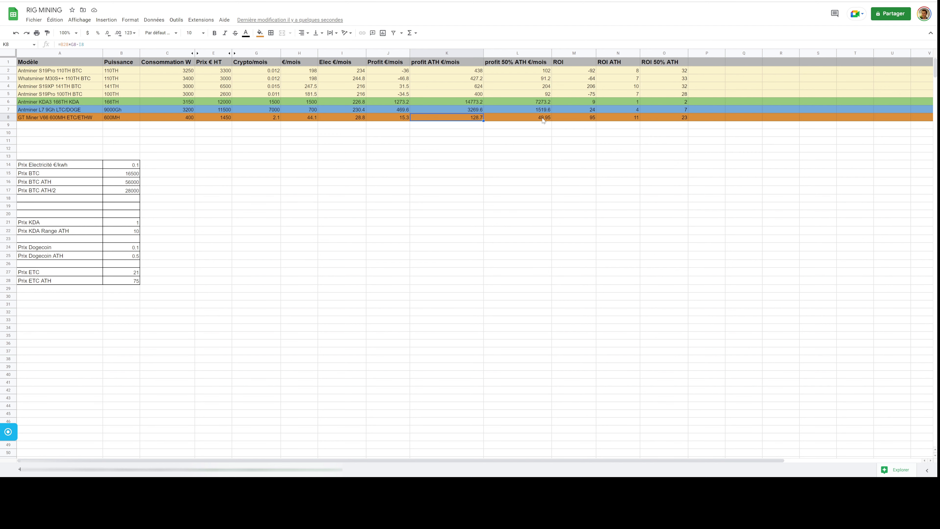
left_click(616, 118)
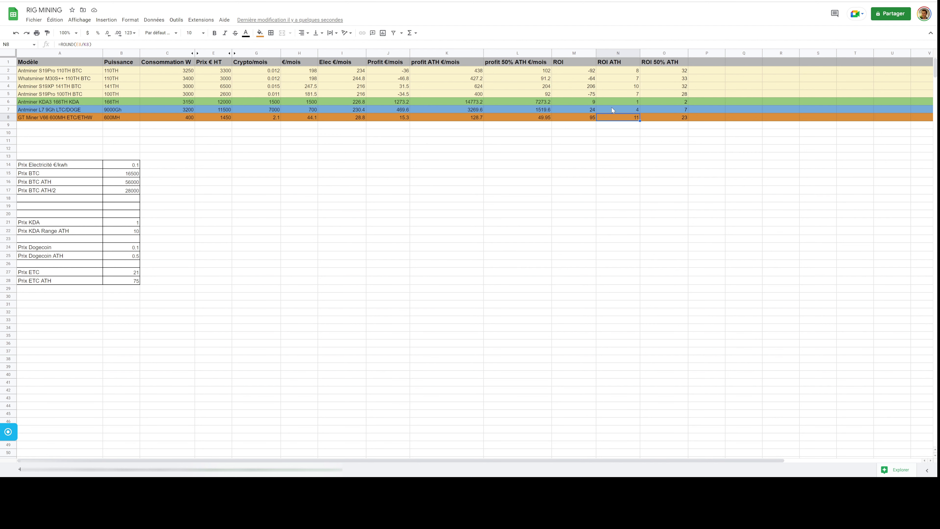
left_click(615, 123)
left_click(658, 118)
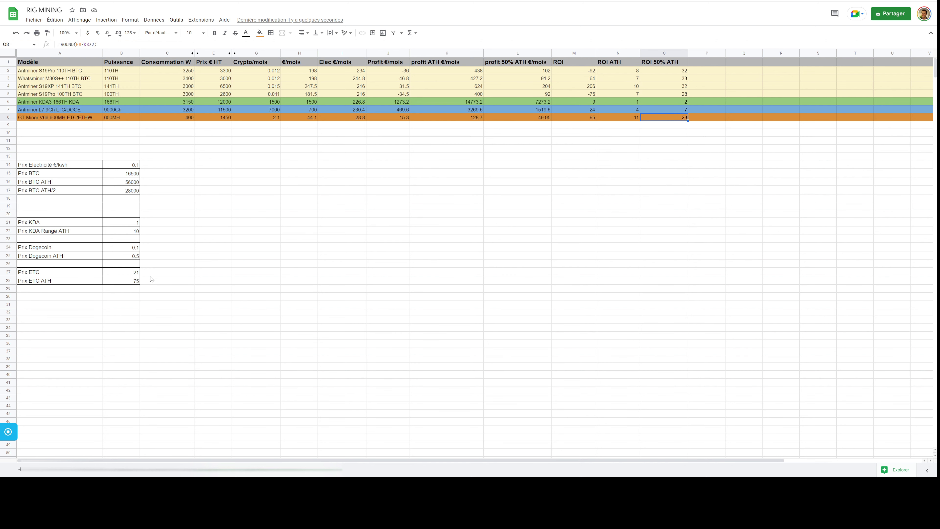
left_click(659, 126)
left_click(684, 117)
left_click(9, 117)
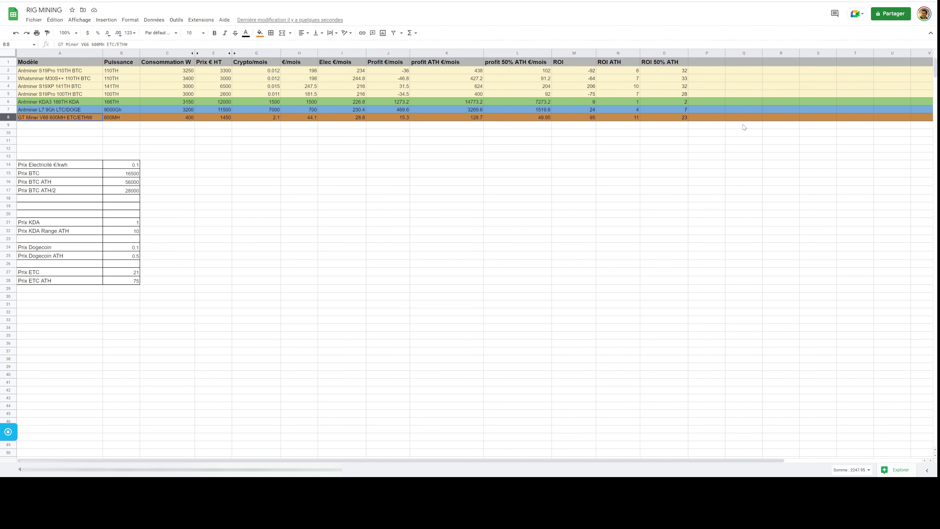
left_click(711, 126)
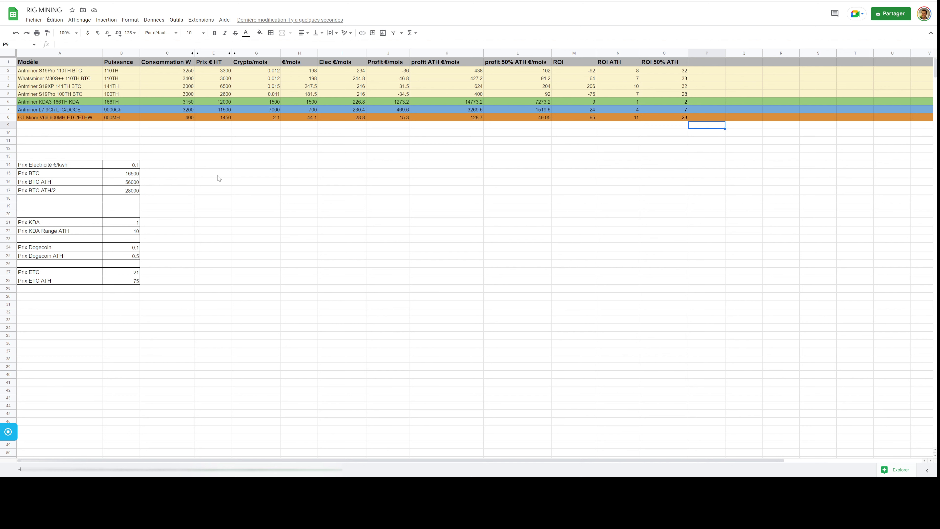
Step: Set the electricity price per kWh to 0.05 € in the price table
left_click(241, 169)
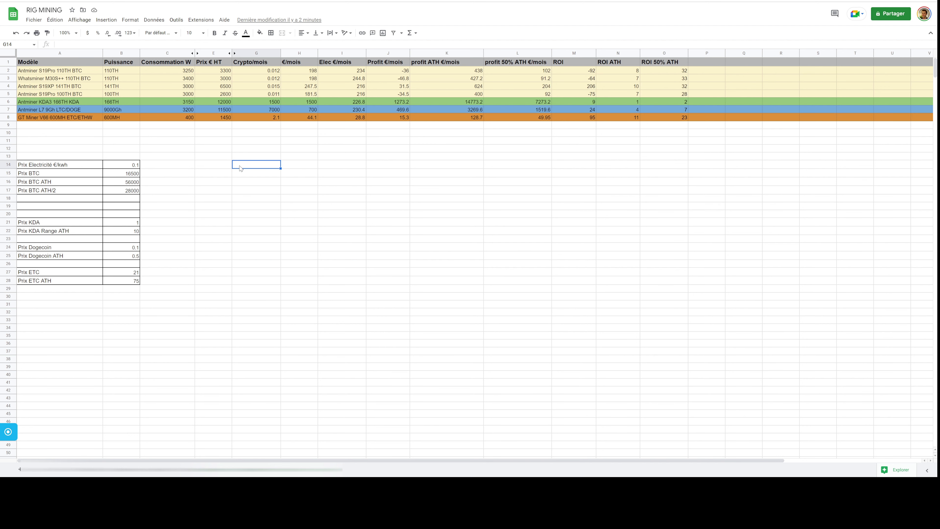
double_click(136, 164)
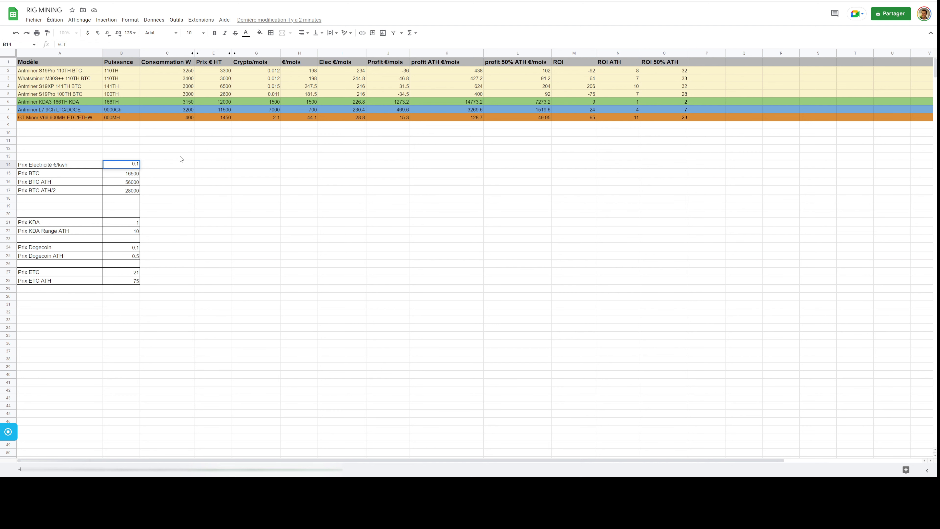
key("BackSpace")
type("05")
key("Return")
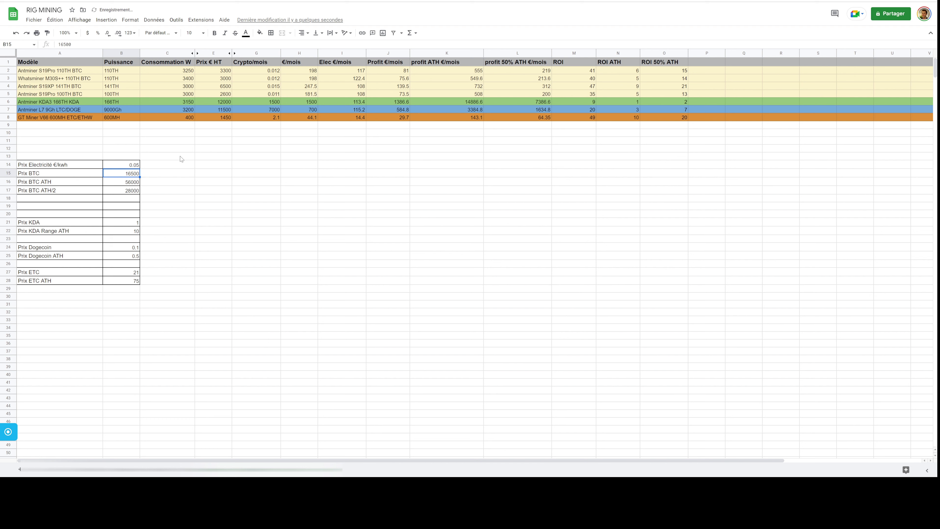
left_click(180, 156)
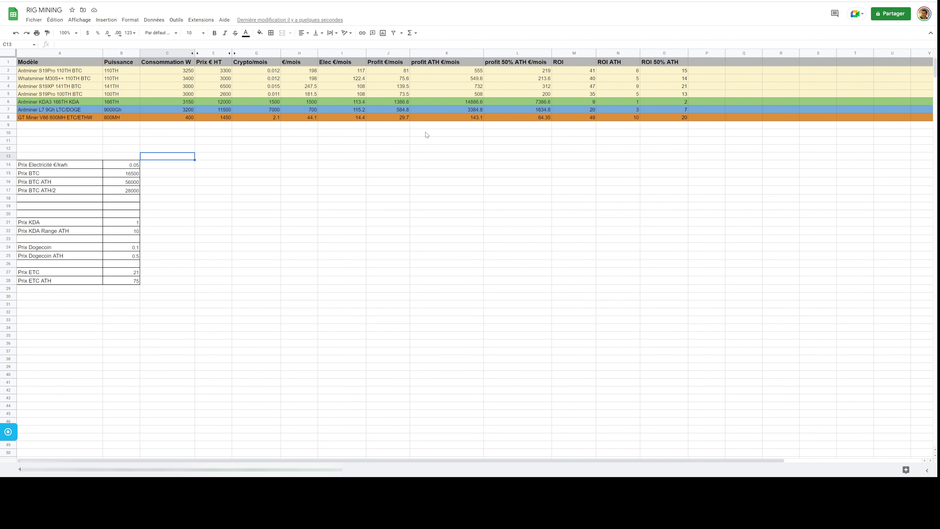
Step: Compare the Bitcoin miners' current ROI and check the ROI 50% ATH of the Antminer S19Pro 100TH
left_click(603, 127)
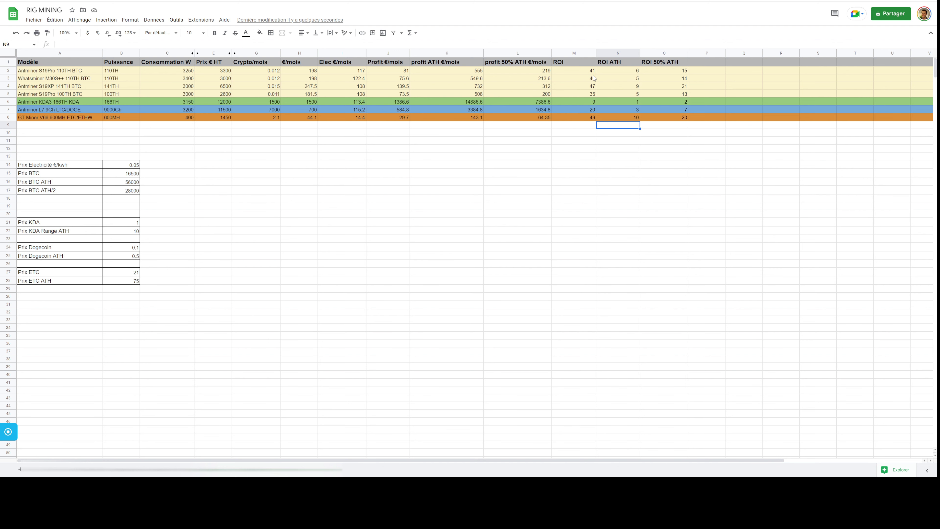
left_click(589, 94)
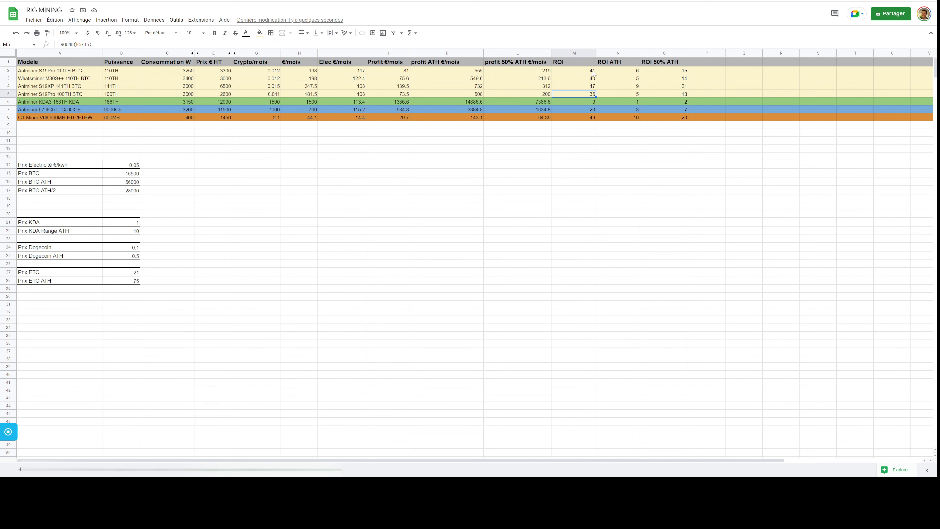
left_click(590, 88)
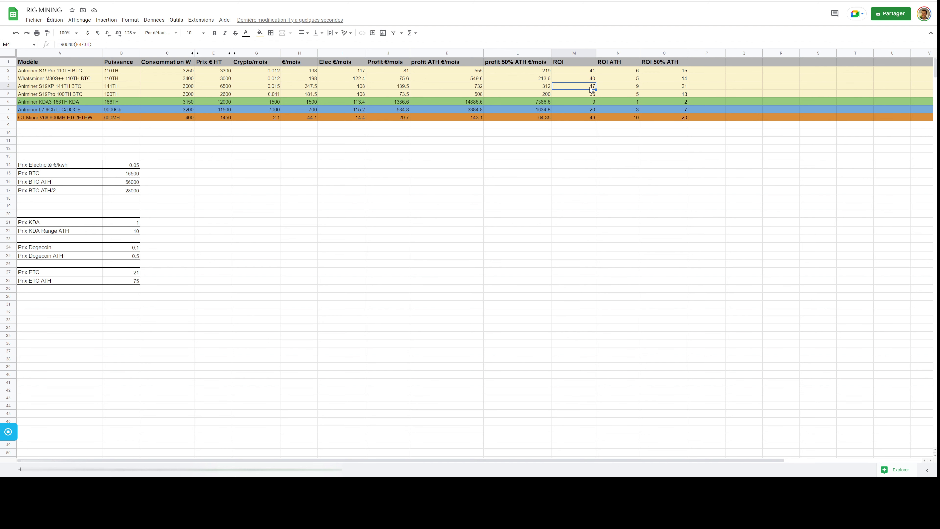
left_click(665, 63)
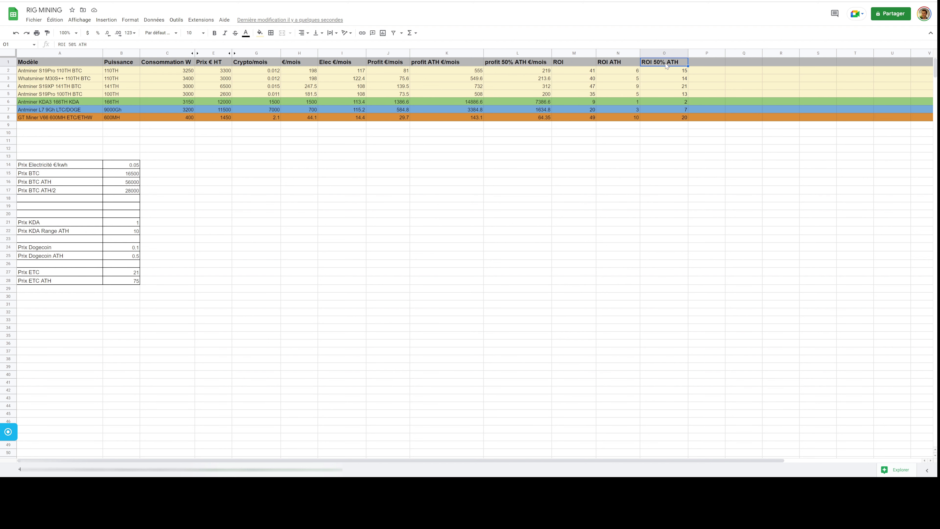
left_click(682, 93)
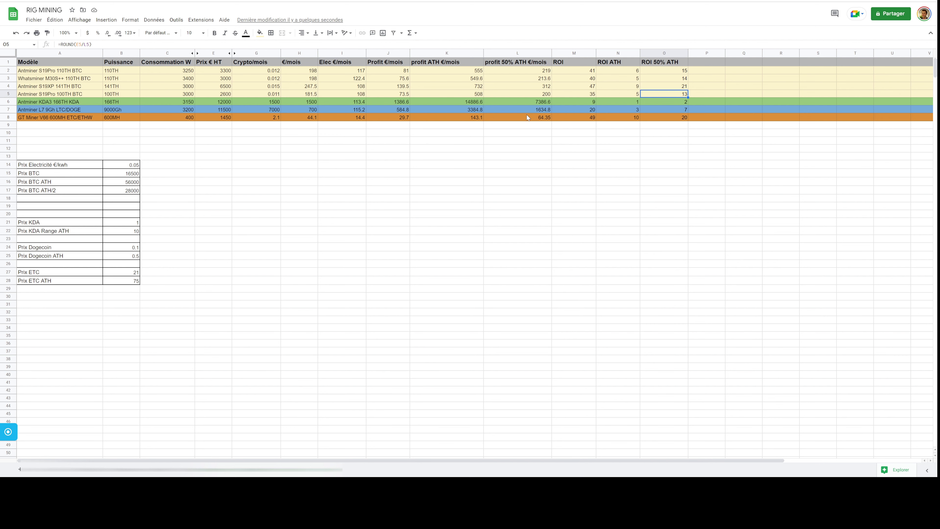
Step: Compare the ROI and ROI ATH of the Antminer KDA3, Antminer L7 and GT Miner V66 at the reduced electricity price
left_click(611, 100)
left_click(593, 102)
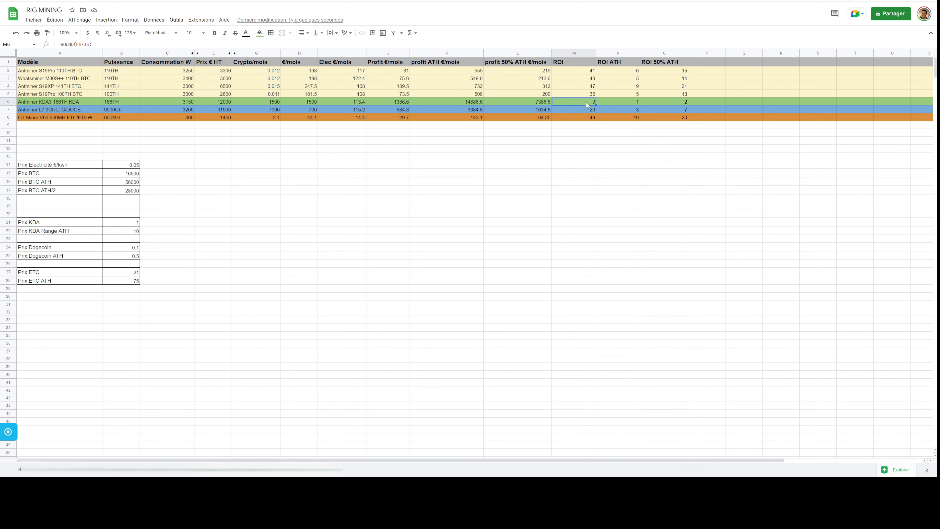
left_click(630, 103)
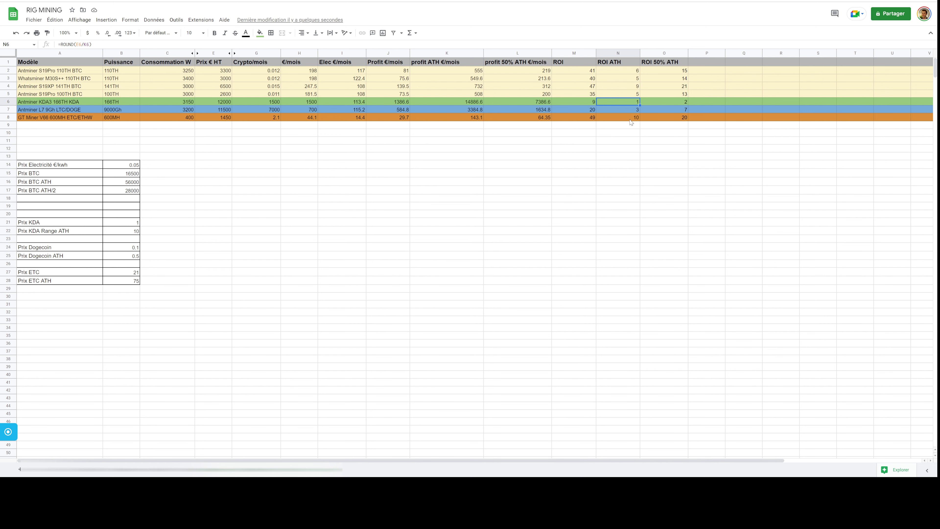
left_click(588, 119)
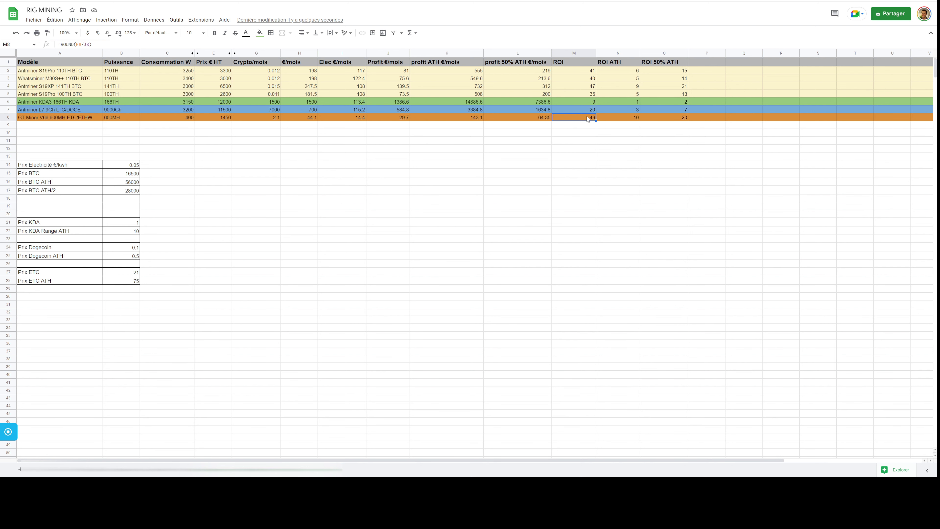
left_click(588, 111)
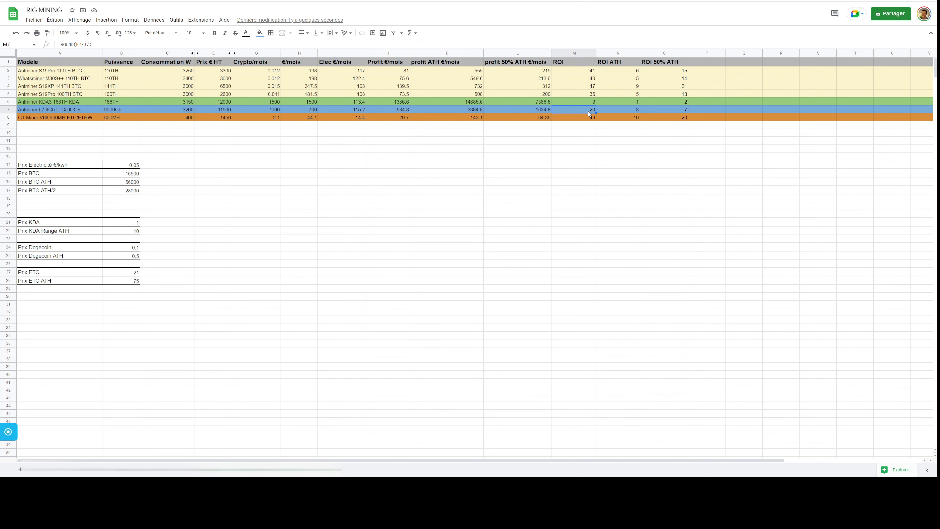
left_click(620, 112)
left_click(591, 110)
left_click(632, 108)
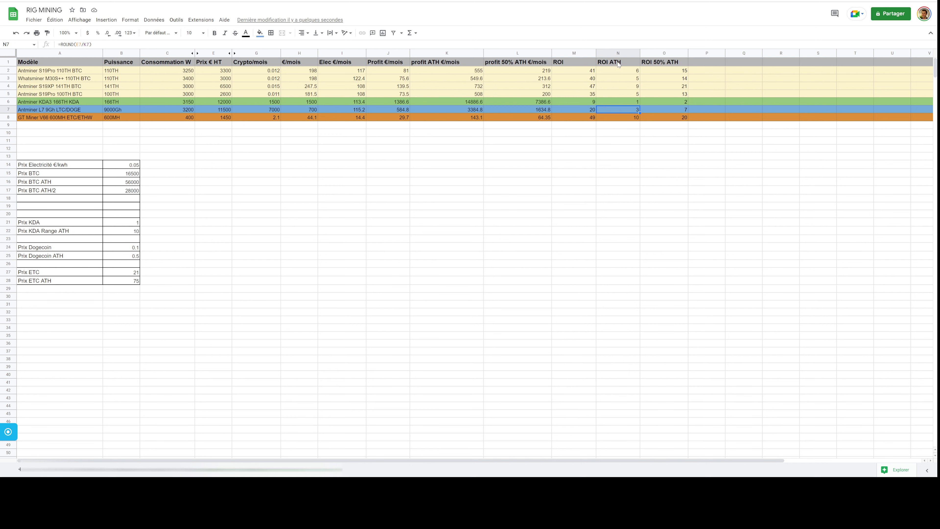
left_click(136, 166)
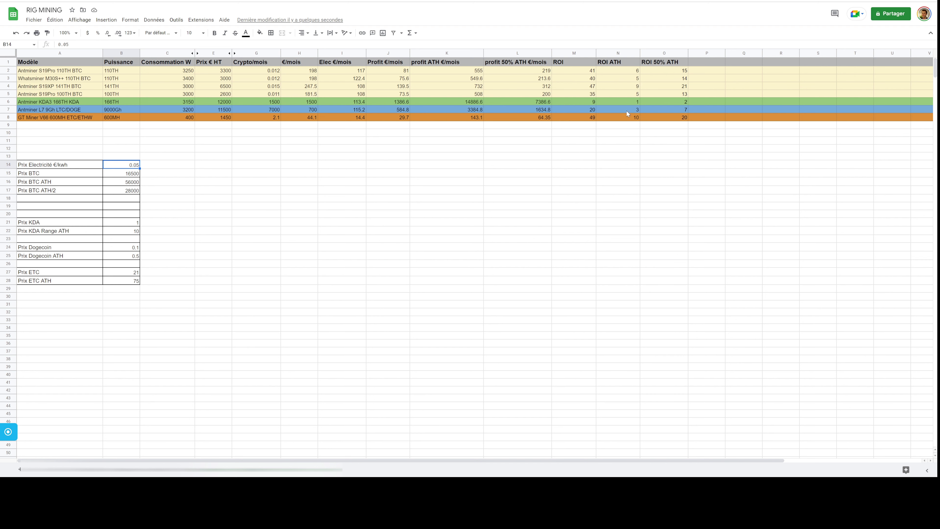
left_click(41, 117)
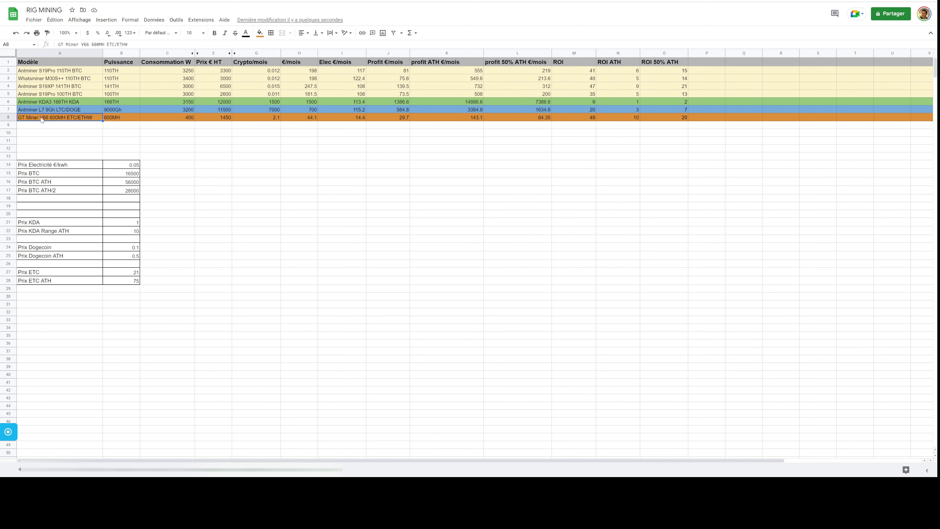
left_click(614, 119)
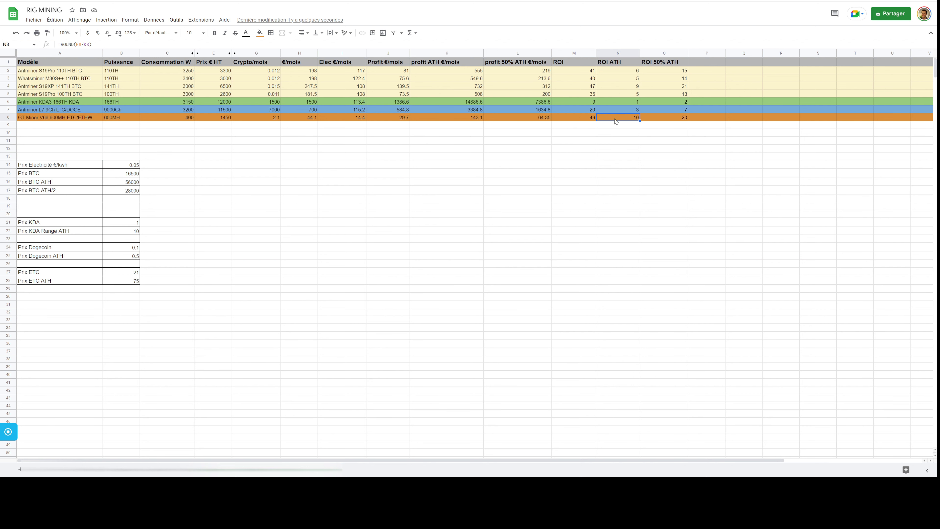
Step: Set the electricity price per kWh back to 0.1 € in the price table
double_click(131, 165)
left_click_drag(130, 165, 141, 167)
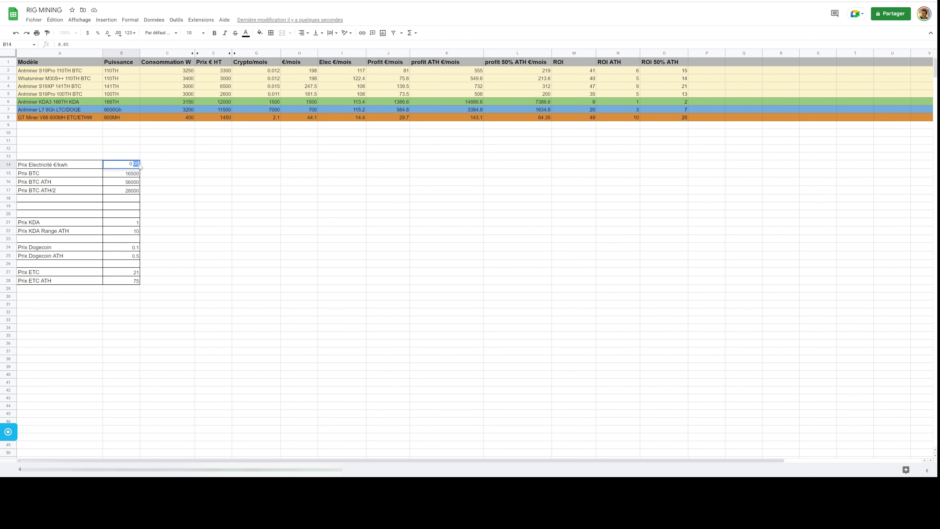
type("1")
key("Return")
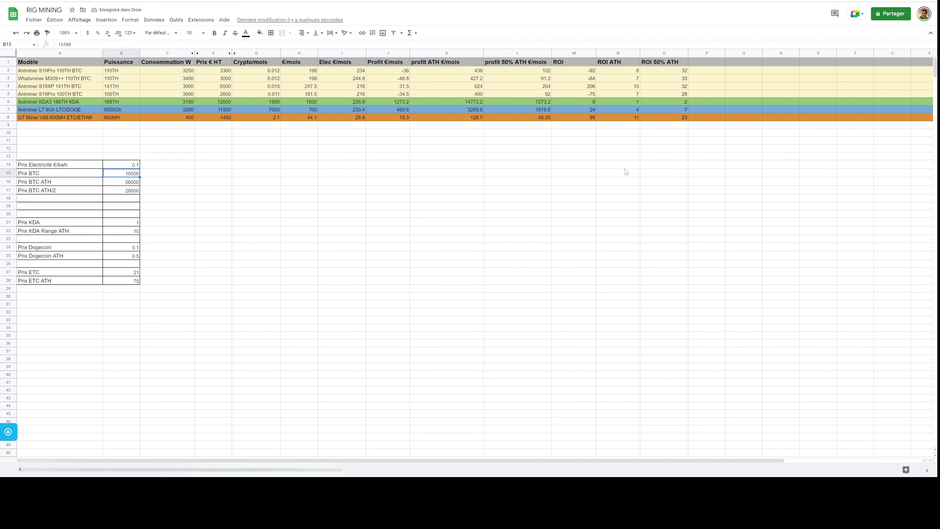
left_click(680, 143)
left_click(618, 135)
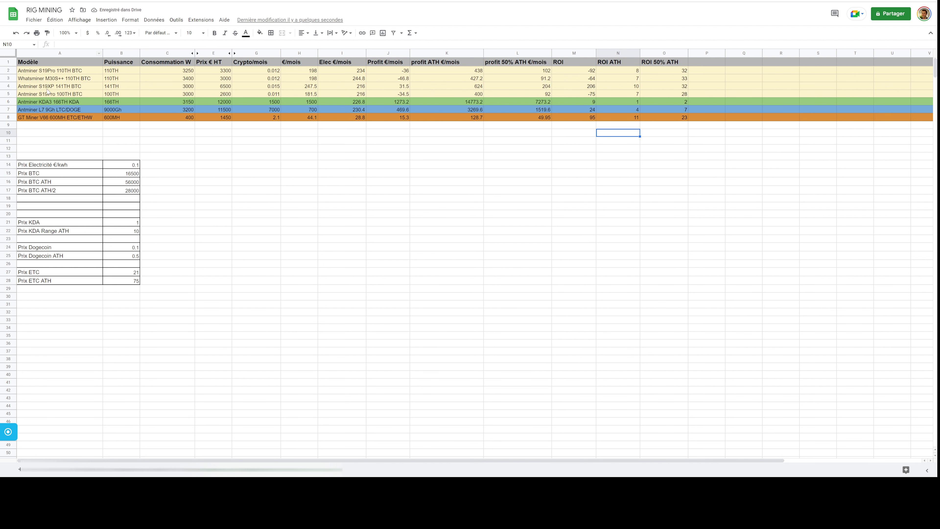
left_click(179, 133)
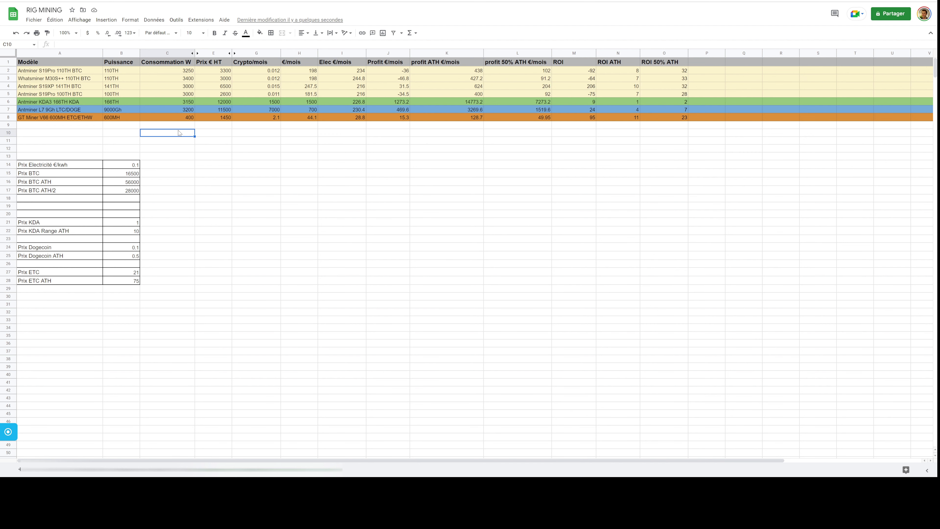
left_click(237, 141)
left_click(368, 140)
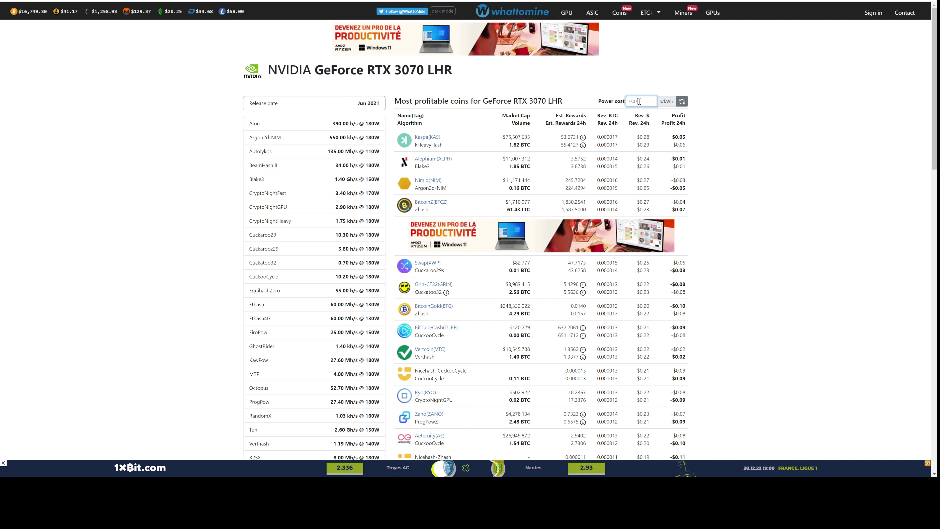
Step: On WhatToMine's GeForce RTX 3070 LHR page, set the power cost to 0.1 $/kWh, recalculate and review the coins' profits
left_click_drag(637, 101, 635, 101)
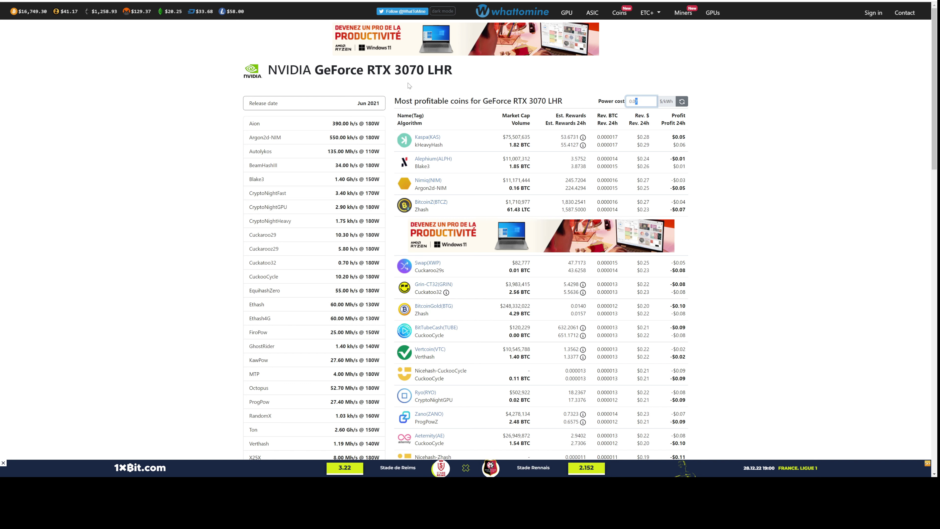
left_click_drag(398, 68, 464, 74)
left_click(464, 73)
left_click(643, 103)
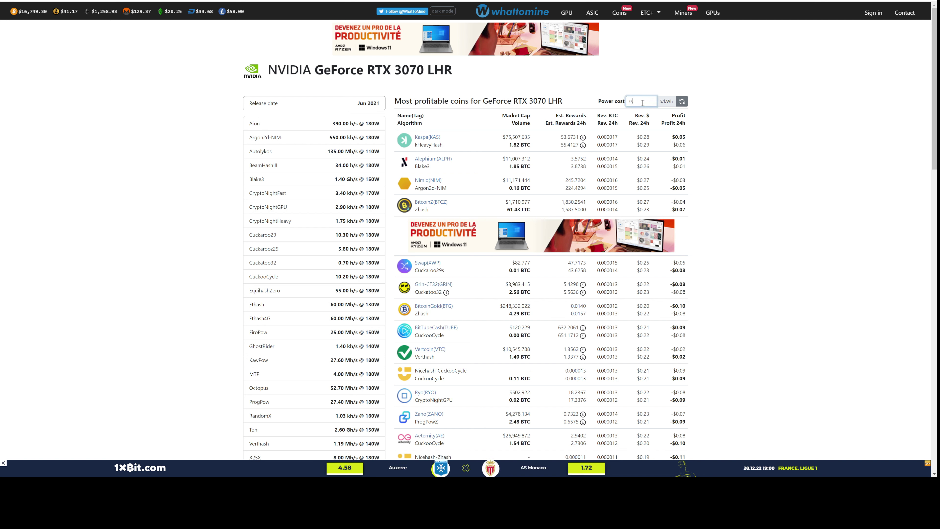
left_click(681, 101)
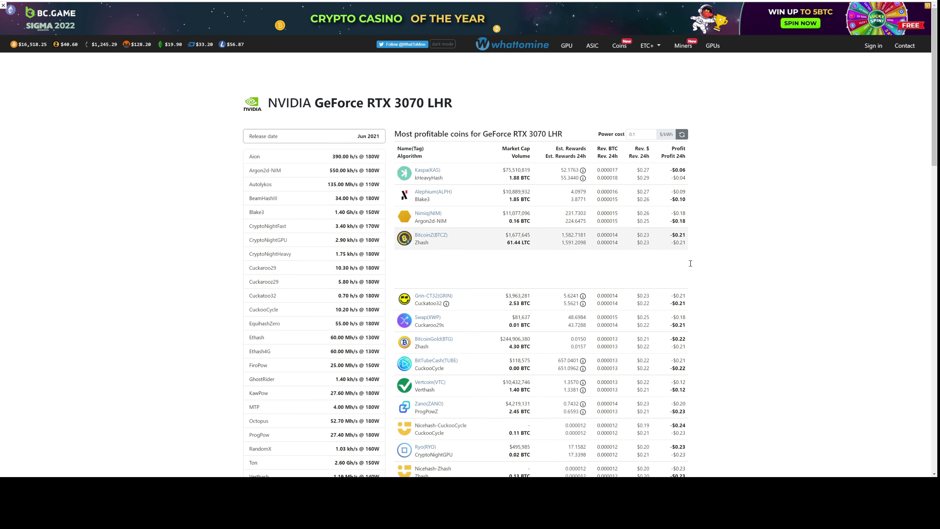
scroll(684, 358, "down", 3)
scroll(685, 358, "up", 3)
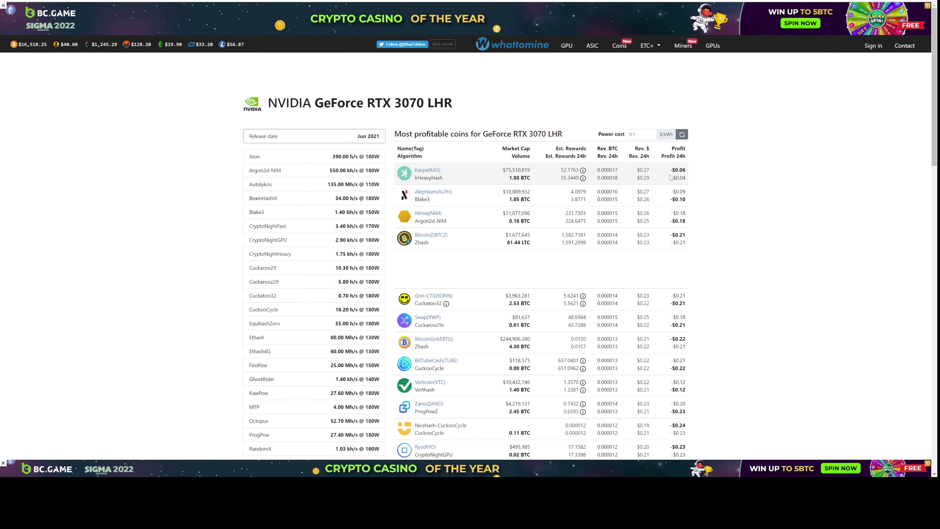
Step: Recalculate the RTX 3070 LHR's coin profitability with a power cost of 0.08 $/kWh, and reload the page
left_click(636, 134)
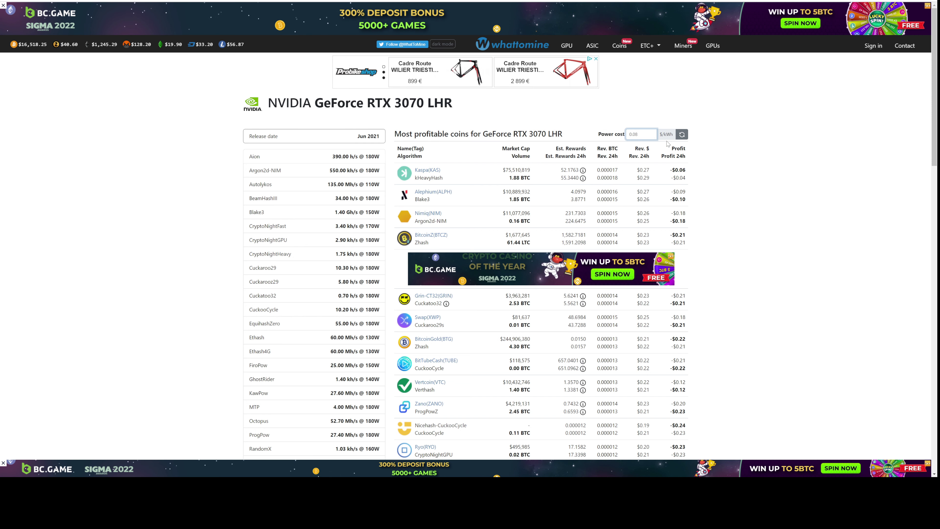
left_click(681, 134)
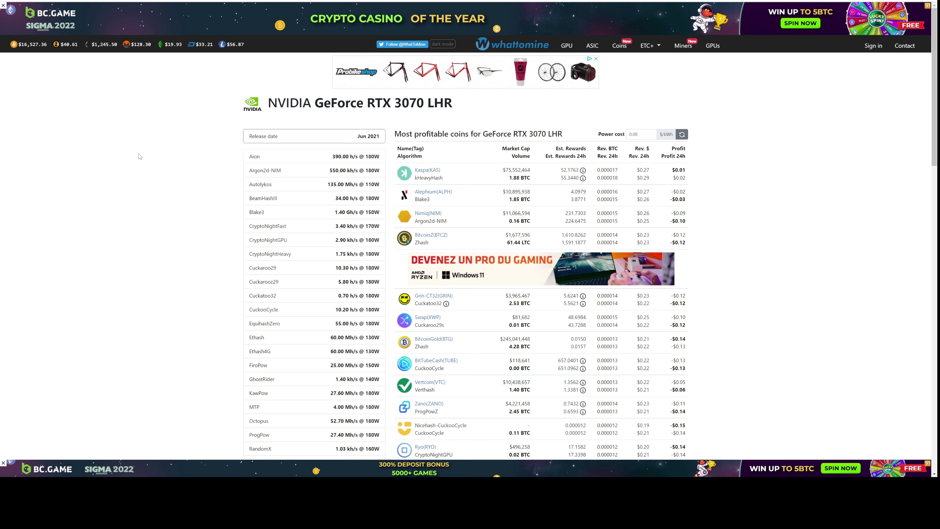
key("F5")
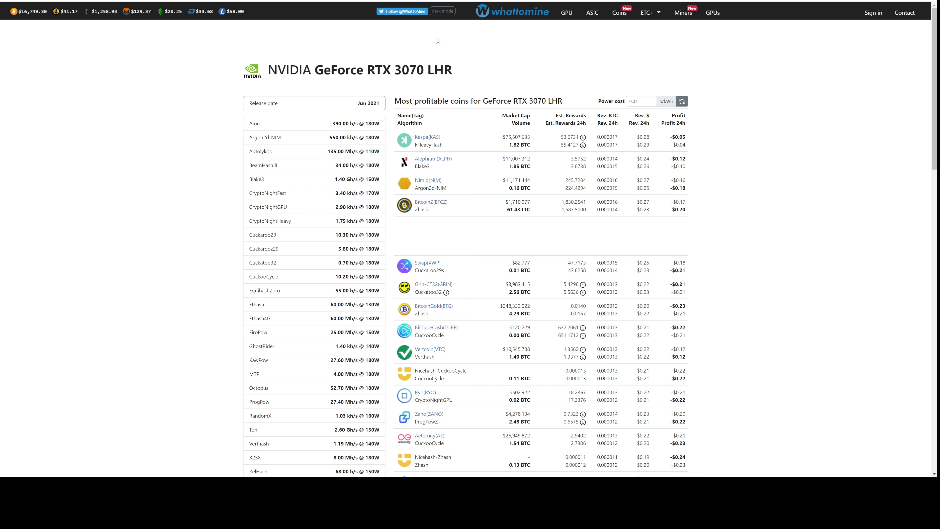
Step: Open the GeForce RTX 3080 LHR's coin profitability page from WhatToMine's GPU profitability ranking
left_click(712, 12)
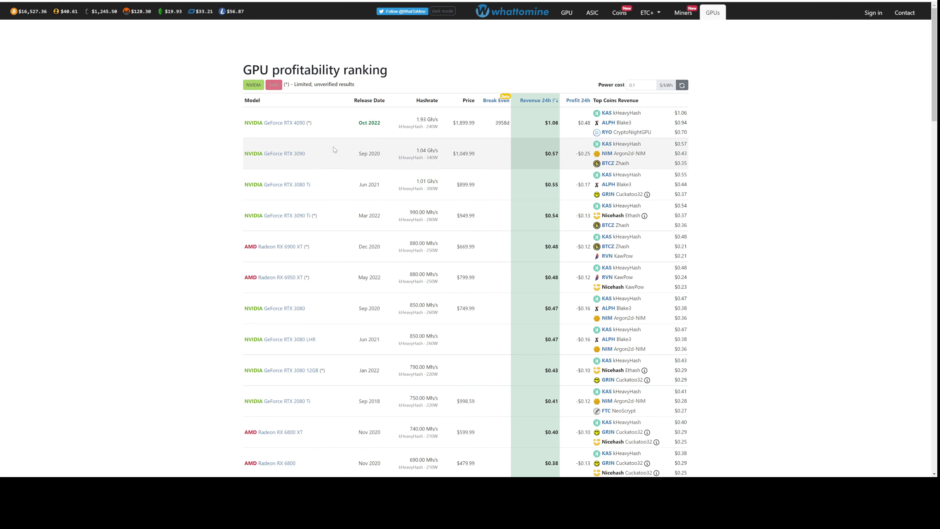
scroll(329, 193, "down", 4)
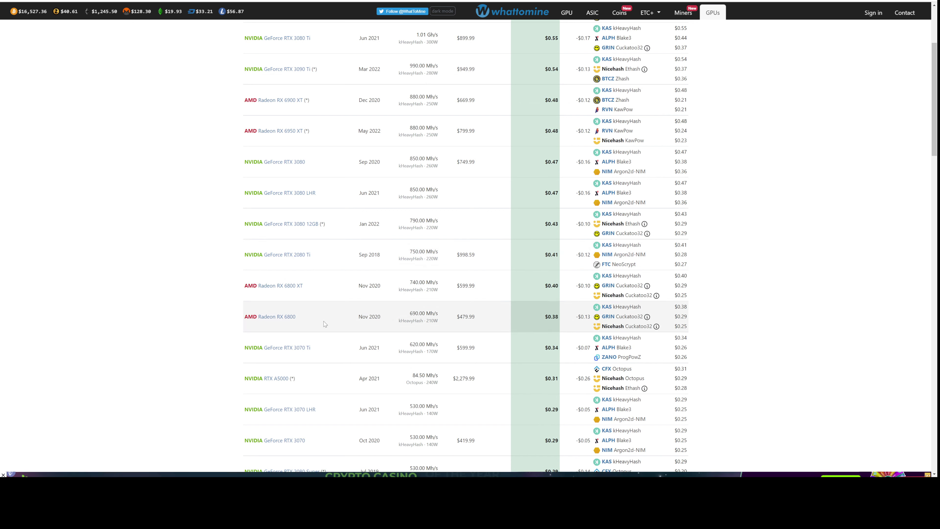
left_click(308, 193)
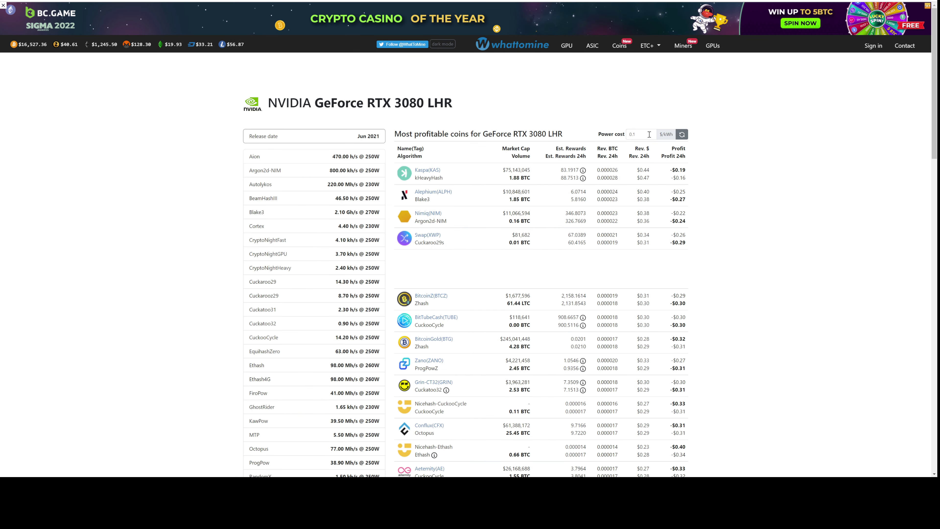
Step: Set the RTX 3080 LHR's power cost to 0.07 $/kWh and recalculate the coins' profits
left_click(639, 135)
key("BackSpace")
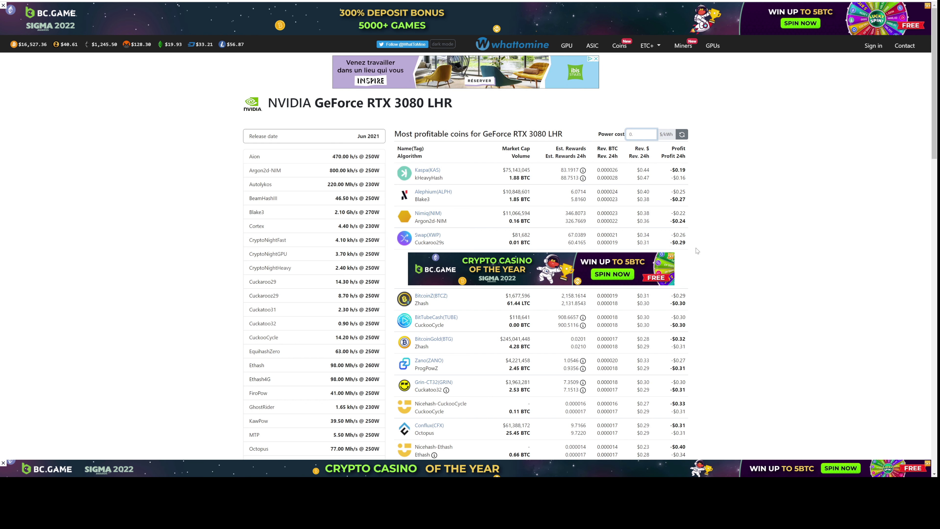
scroll(703, 237, "down", 4)
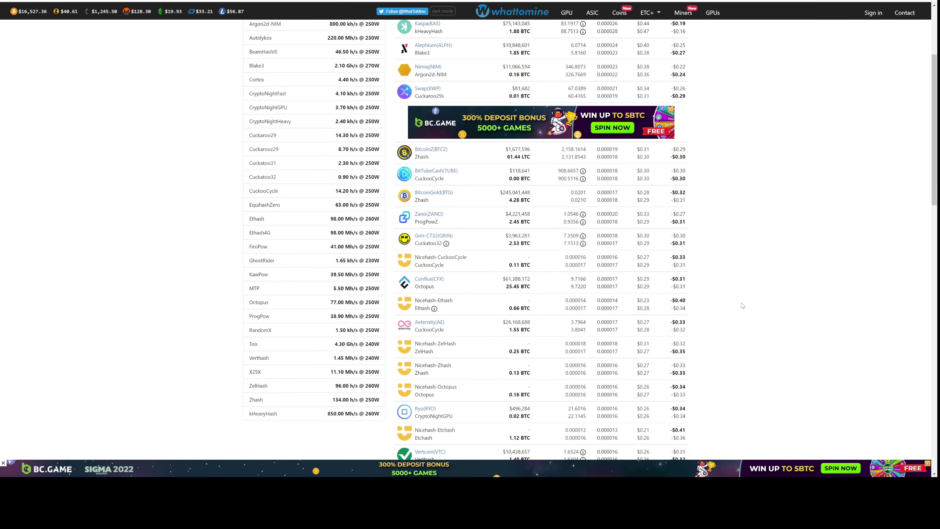
scroll(721, 243, "up", 4)
left_click(644, 136)
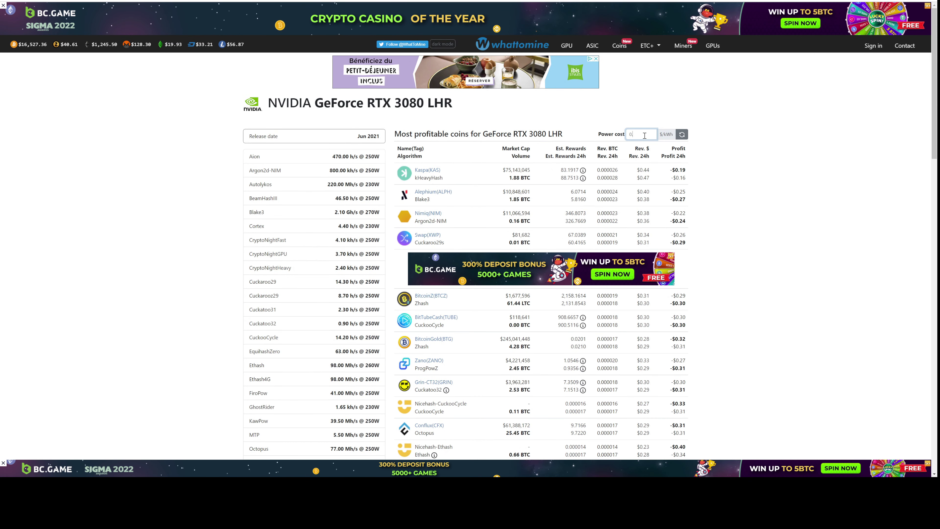
type("07")
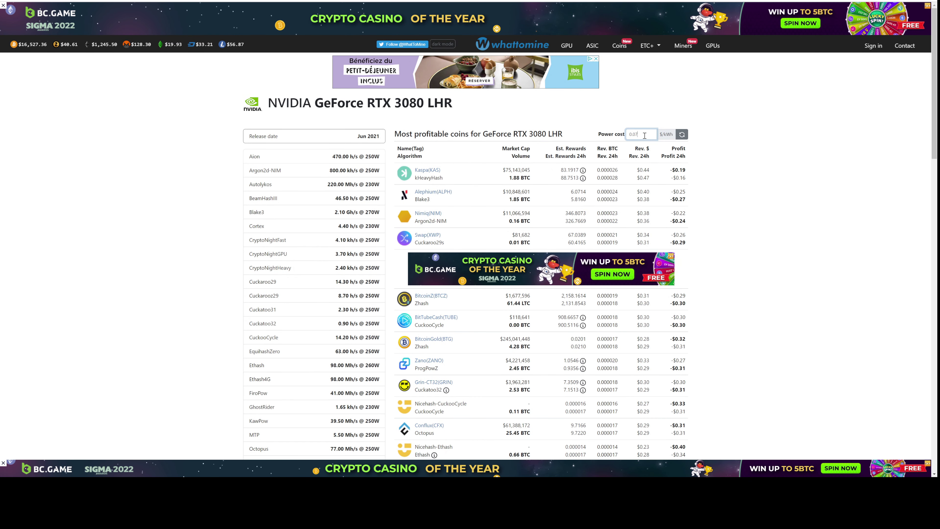
left_click(680, 135)
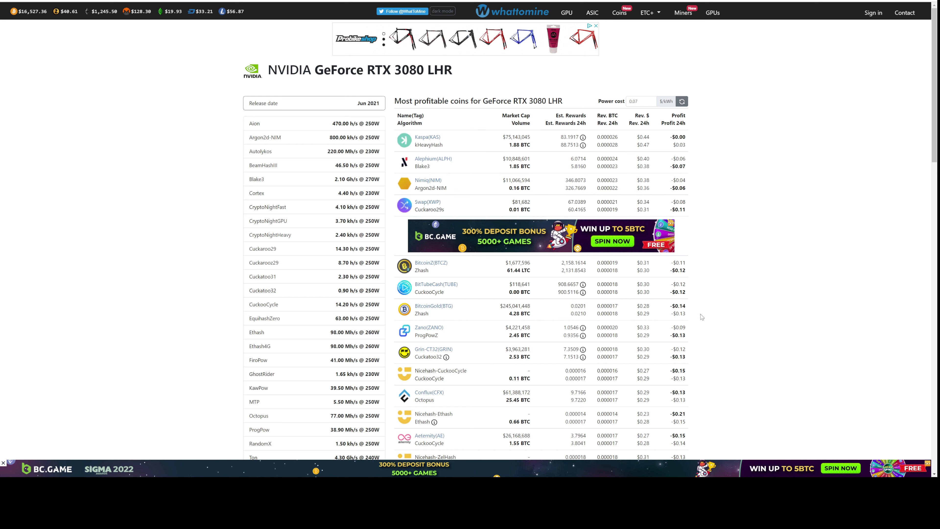
Step: Recalculate the RTX 3080 LHR's coin profits with a power cost of 0.05 $/kWh and review the card's hashrates
left_click(638, 101)
key("BackSpace")
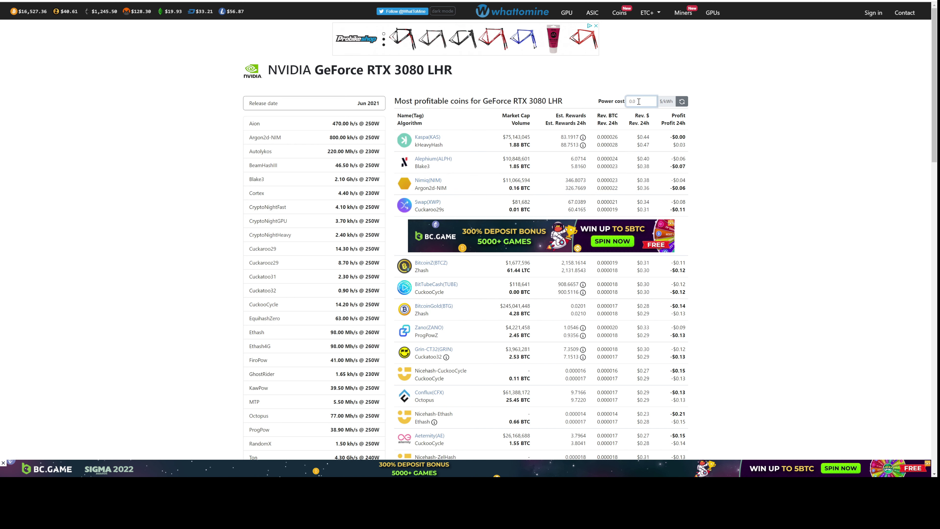
type("5")
key("Return")
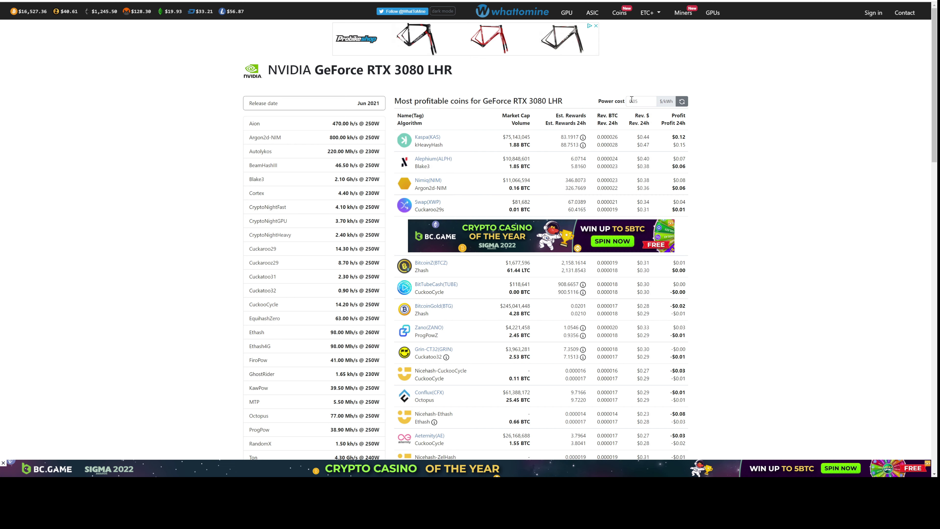
left_click(640, 101)
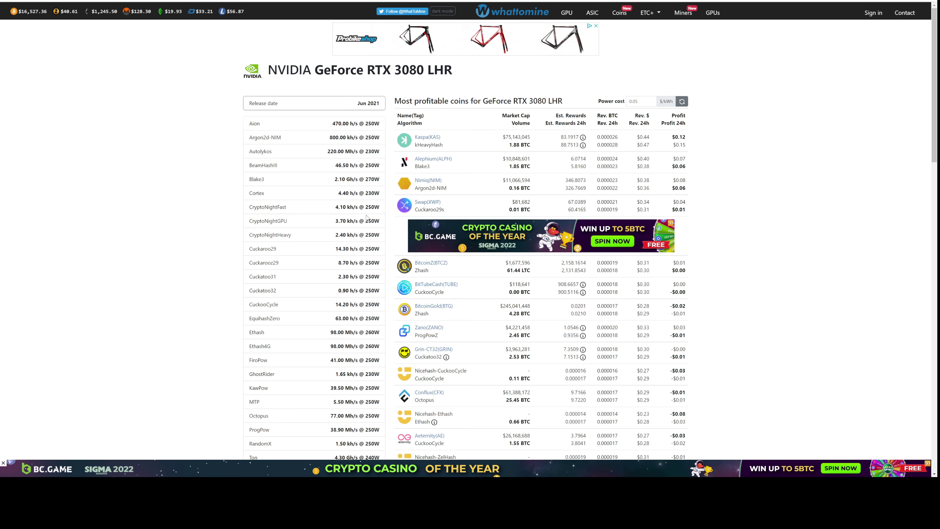
scroll(366, 218, "down", 3)
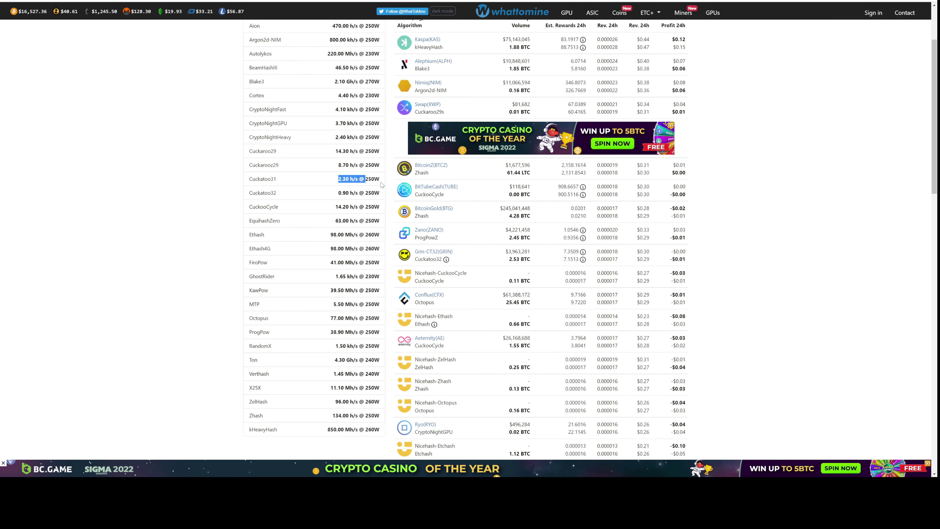
scroll(378, 181, "up", 3)
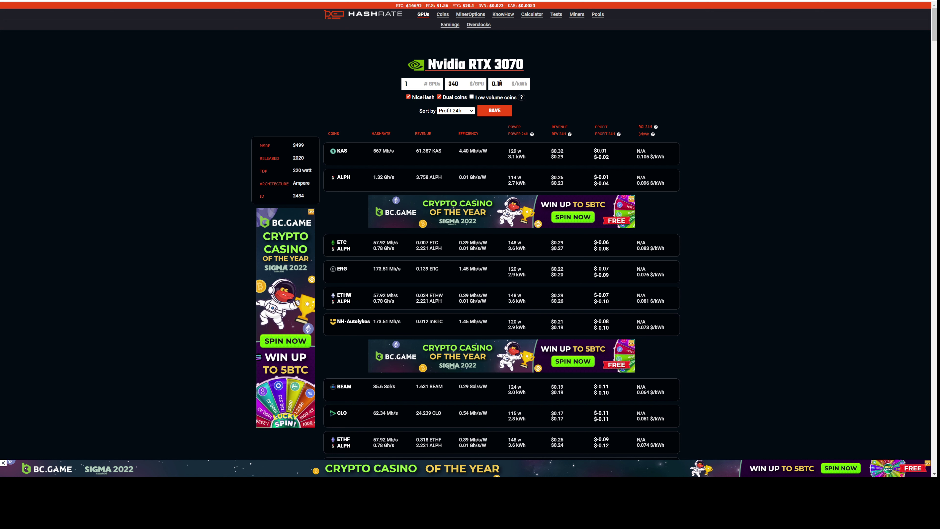
Step: On Hashrate's Nvidia RTX 3070 page, save an electricity price of 0.08 $/kWh and review the coins' profit and ROI
double_click(506, 84)
type("0.08")
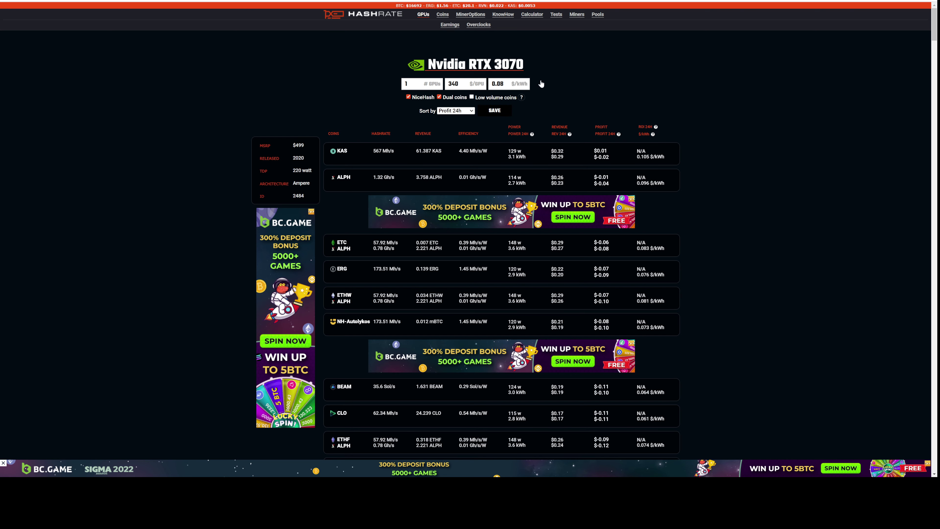
left_click(495, 112)
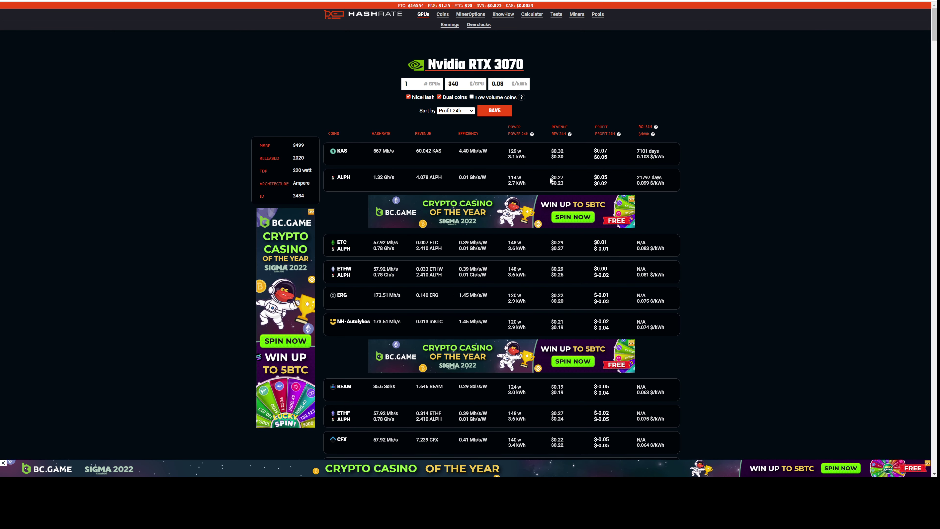
scroll(620, 267, "down", 6)
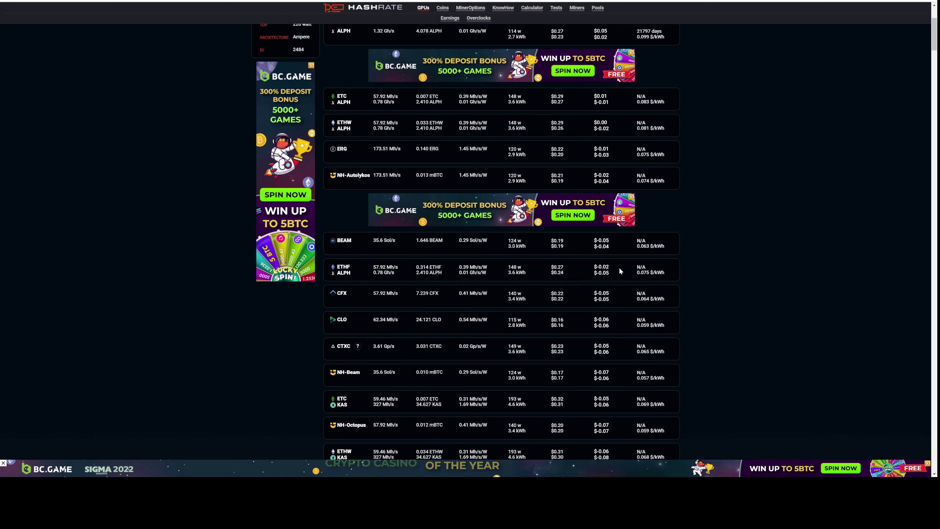
scroll(617, 271, "up", 6)
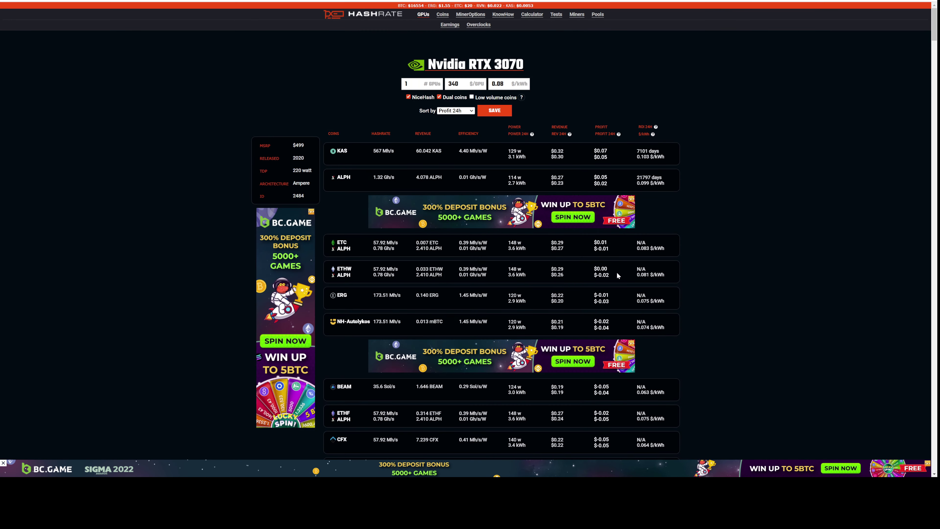
key("BackSpace")
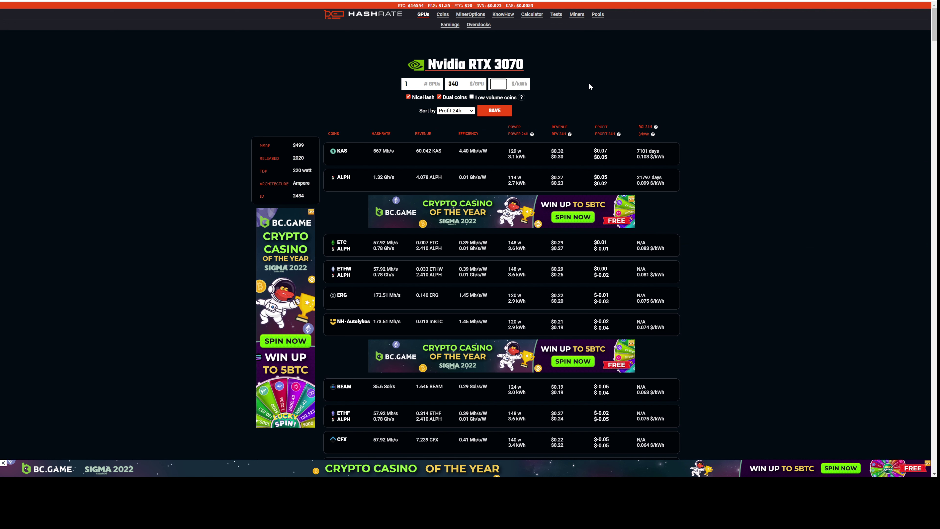
double_click(449, 84)
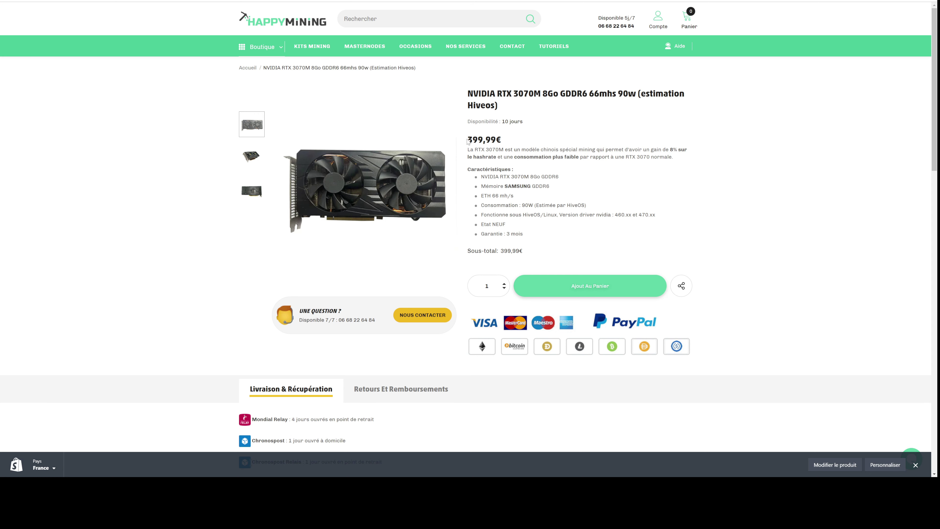
Step: Check the price of the NVIDIA RTX 3070M 8Go GDDR6 on the HappyMining shop's product page
left_click_drag(467, 141, 503, 141)
left_click(503, 141)
left_click_drag(503, 140, 468, 141)
left_click(469, 142)
Step: Open HappyMining's second-hand collection and compare the prices of the used graphics cards and rigs
left_click(417, 49)
scroll(536, 113, "down", 2)
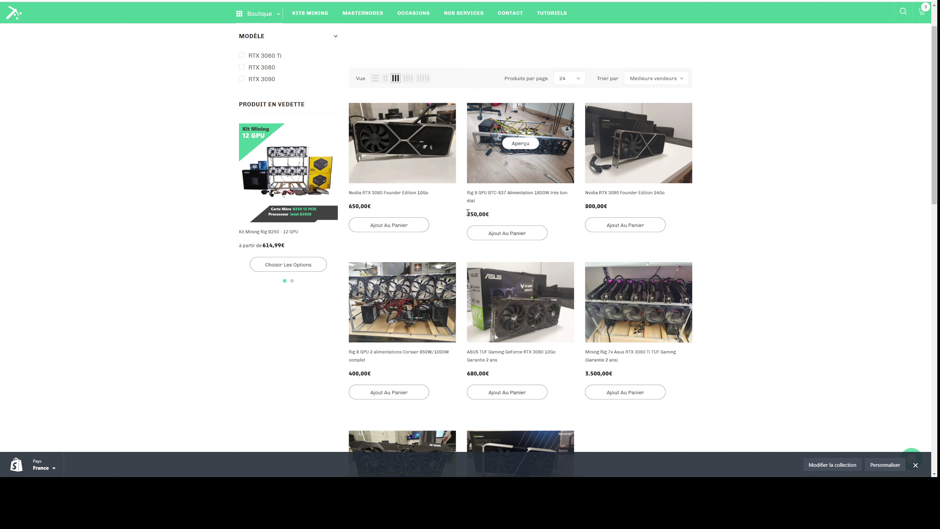
scroll(475, 211, "down", 4)
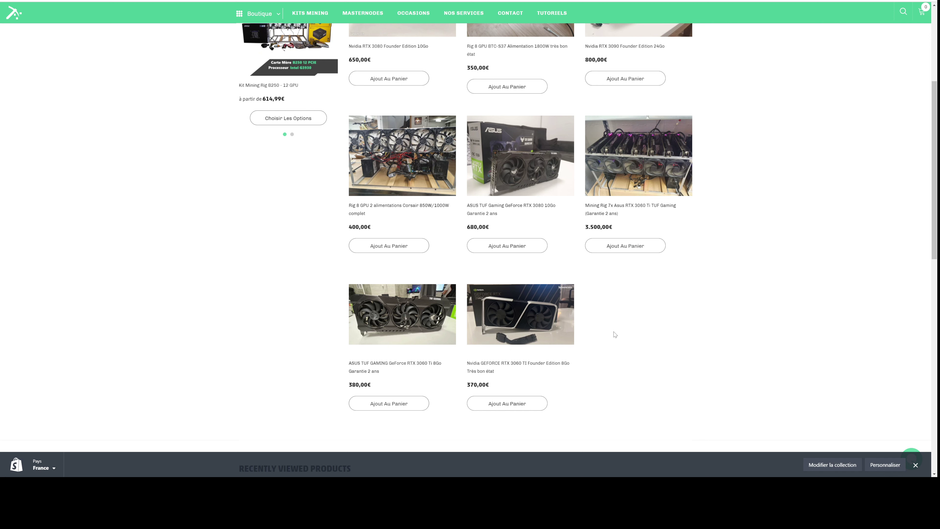
scroll(644, 350, "up", 6)
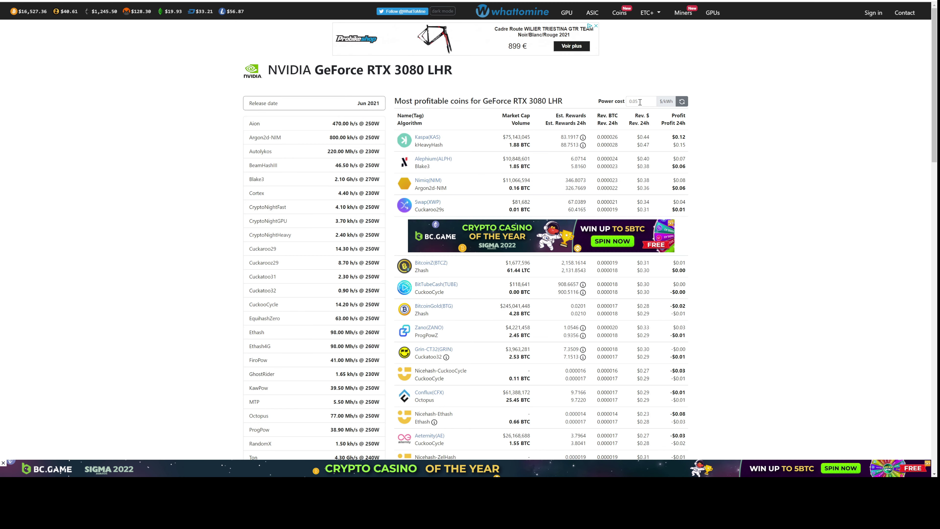
Step: Return from WhatToMine to the RIG MINING spreadsheet and highlight the Antminer KDA3 row to review its figures
left_click(649, 104)
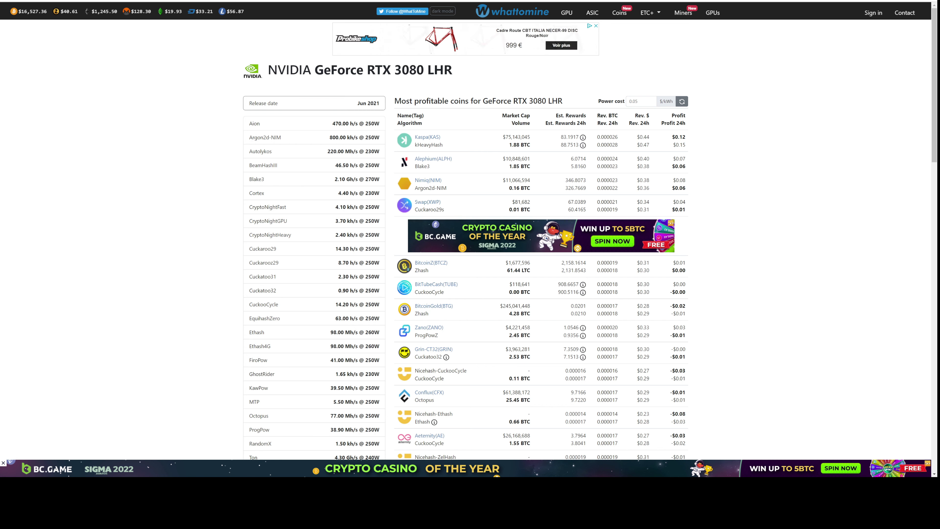
key("ctrl+Tab")
left_click(11, 102)
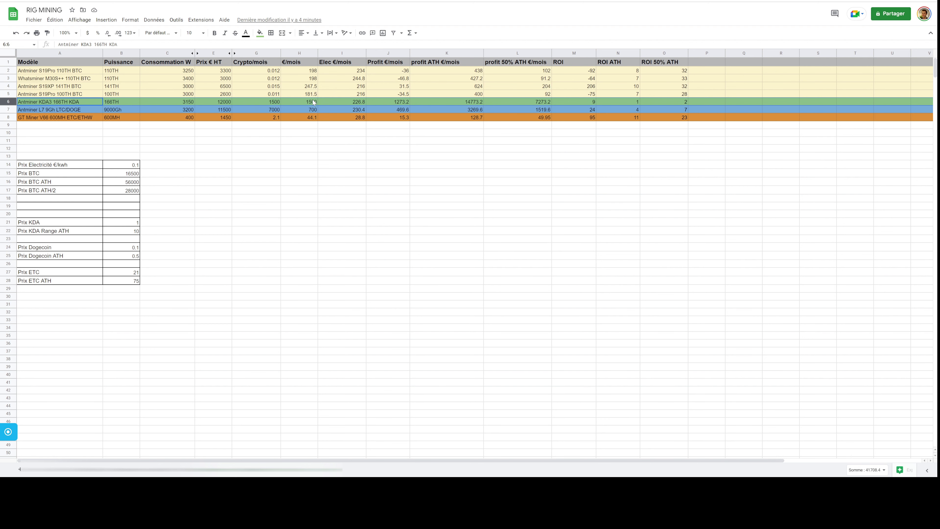
left_click(654, 142)
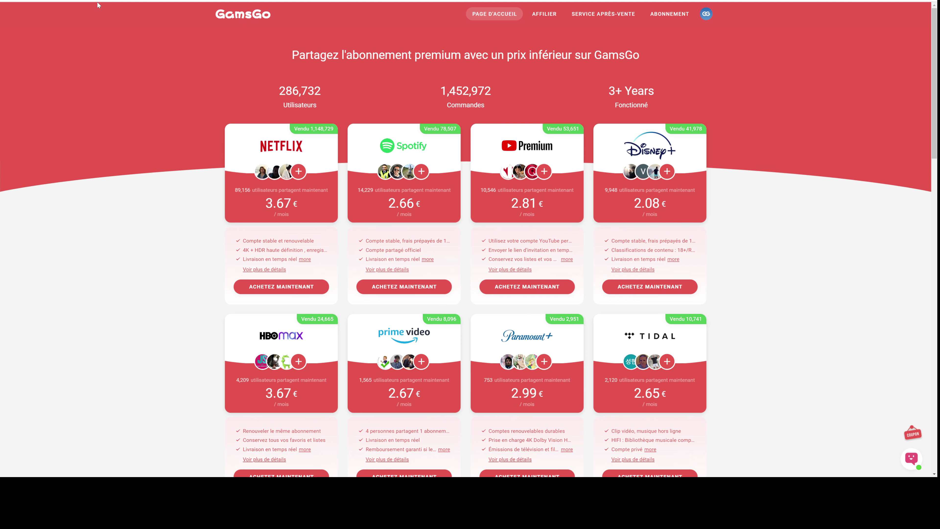
Step: Look through the shared premium subscription offers and their monthly prices on the GamsGo home page
scroll(128, 145, "down", 4)
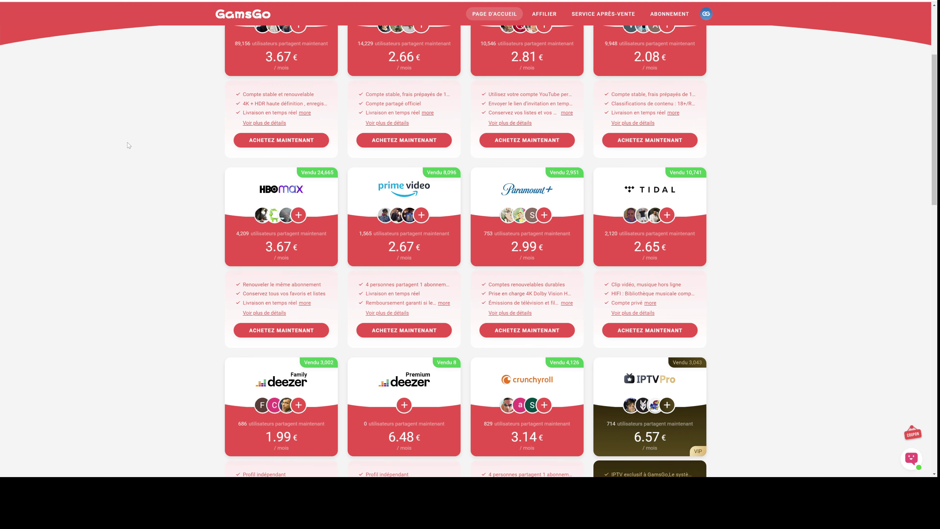
scroll(116, 154, "up", 3)
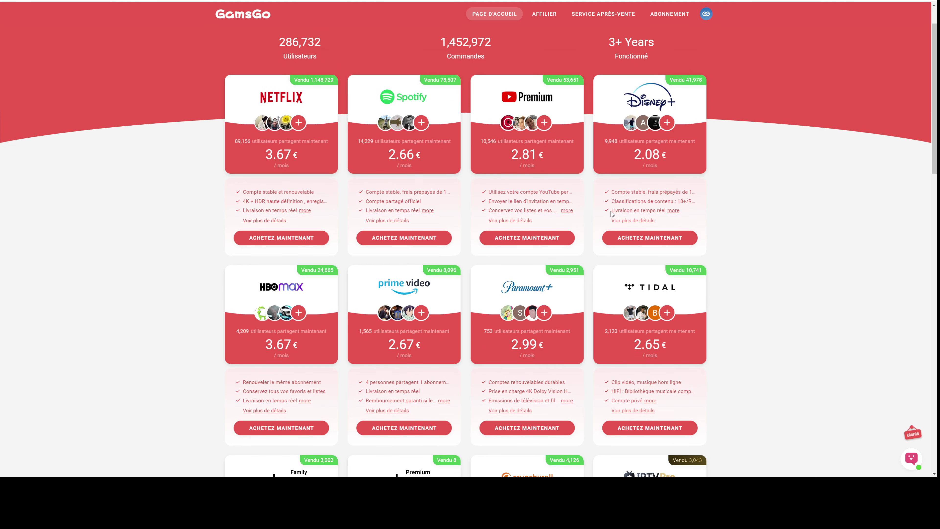